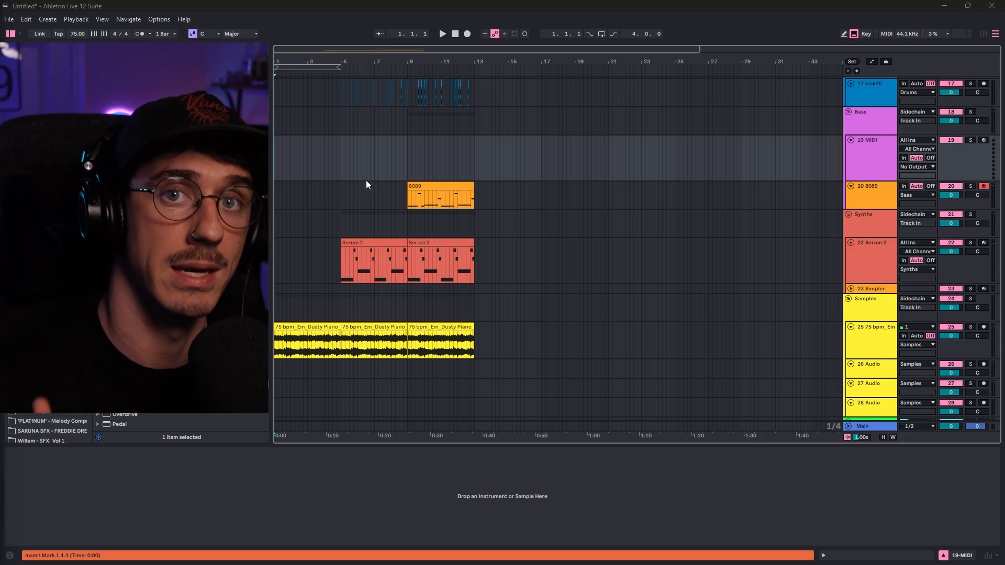
Examine the sampler on the Trigger track and the sidechain Compressor on the Sidechain track
scroll(402, 189, down, 2)
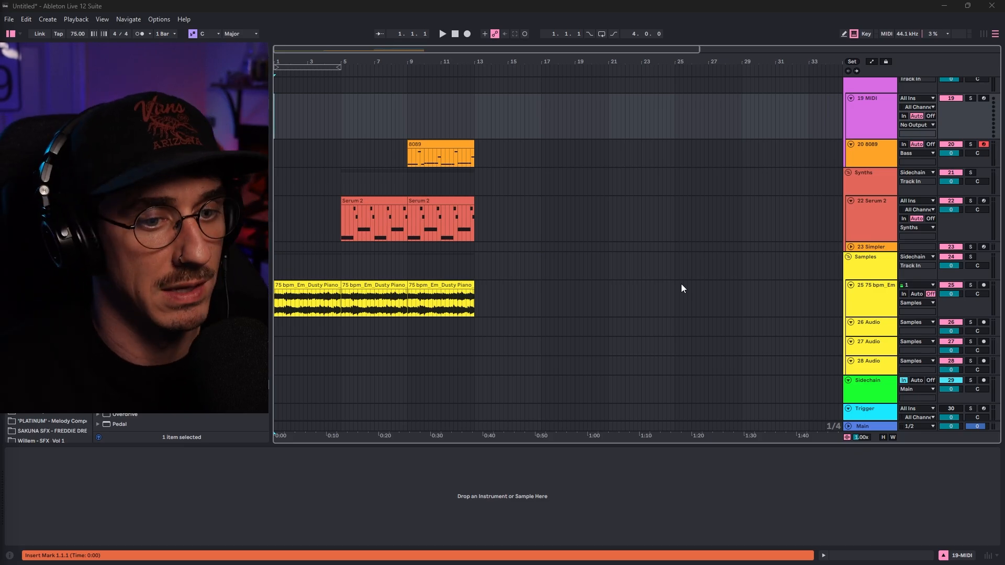
scroll(749, 253, down, 2)
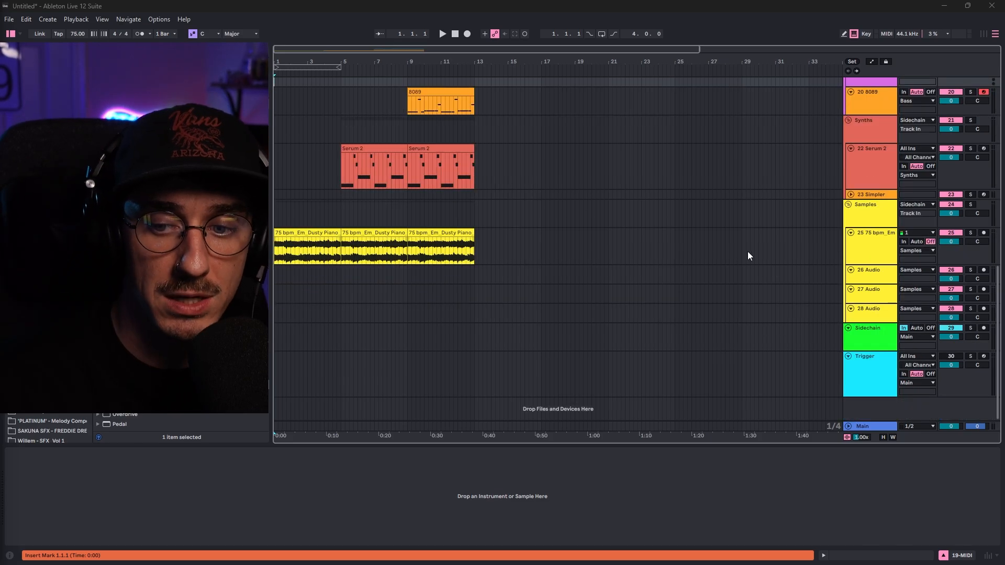
scroll(583, 260, up, 1)
click(869, 387)
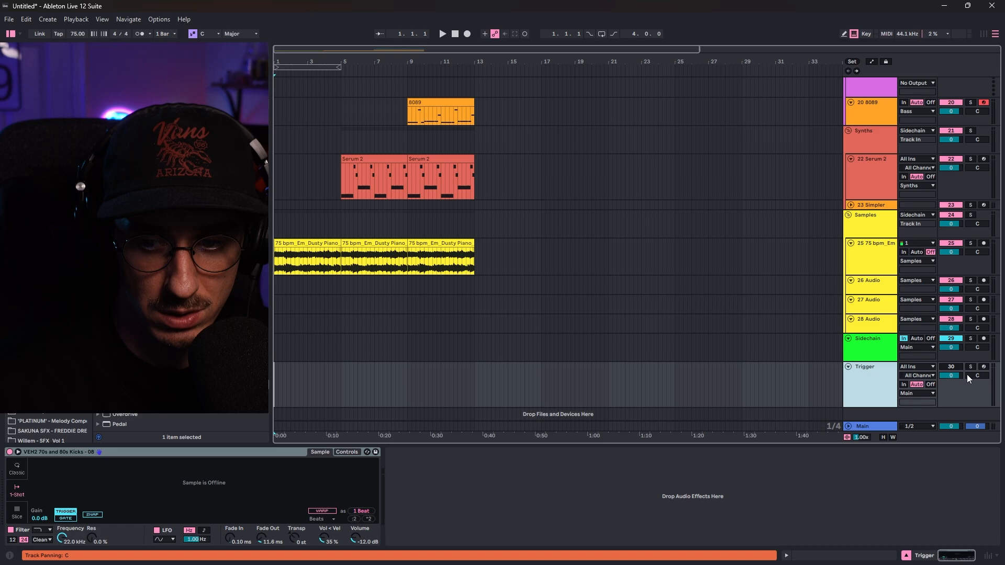
click(869, 346)
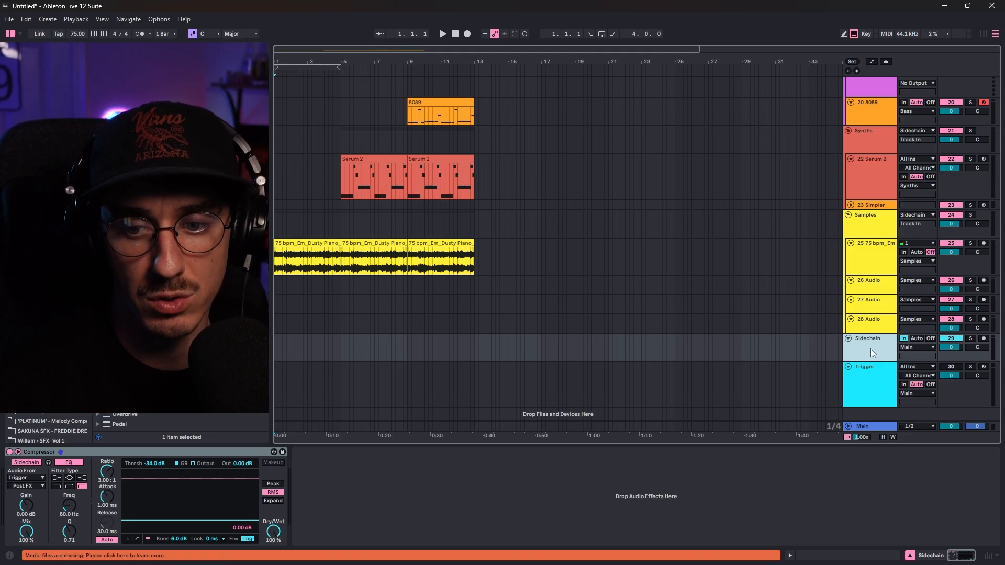
click(144, 453)
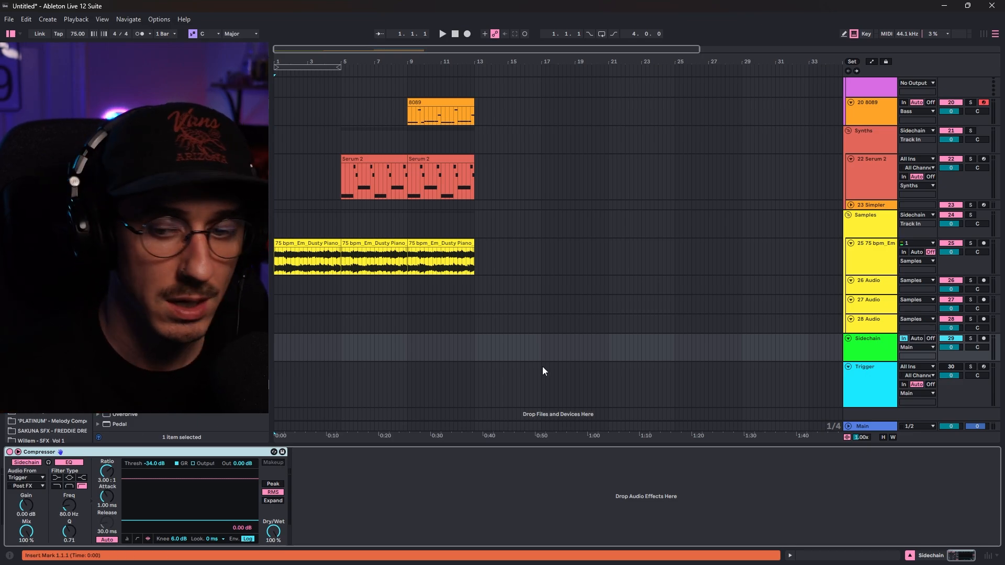
click(872, 379)
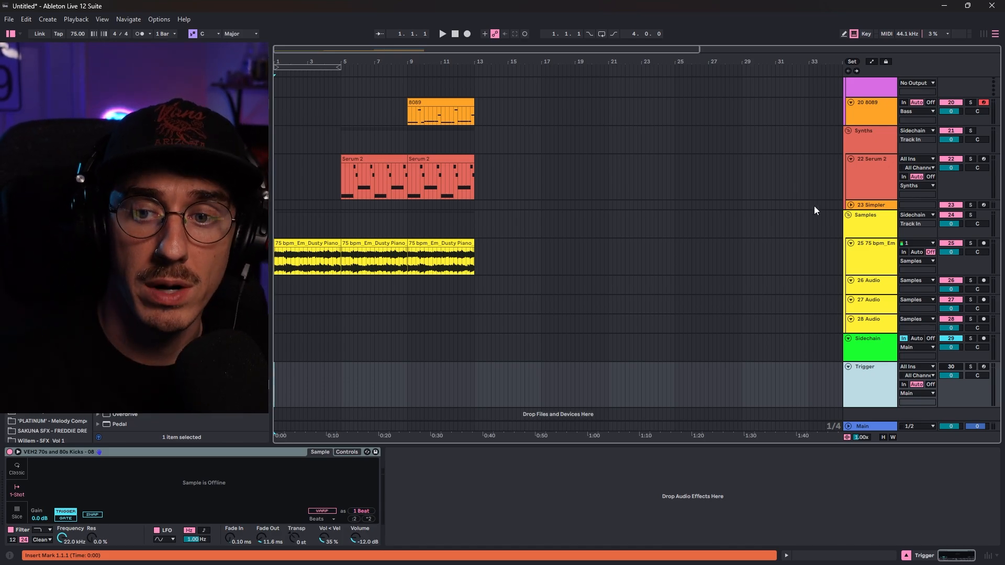
Route the Samples group's output to Sidechain
scroll(785, 212, up, 2)
click(868, 241)
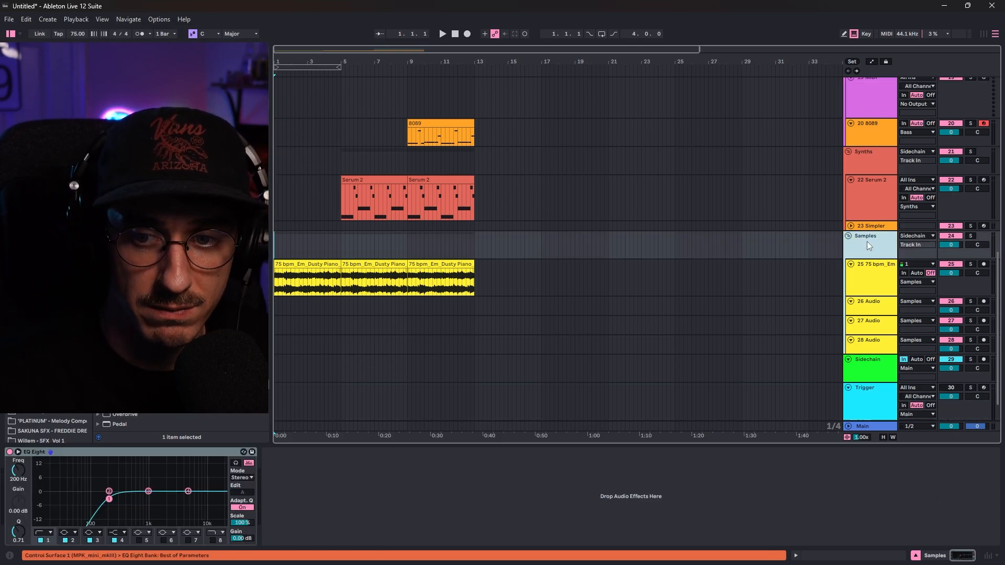
click(922, 236)
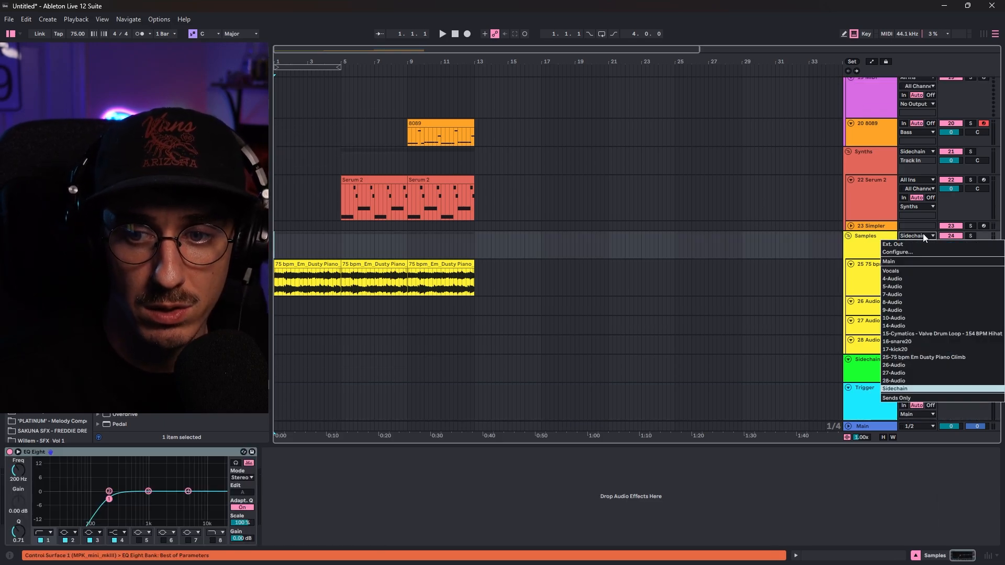
click(899, 390)
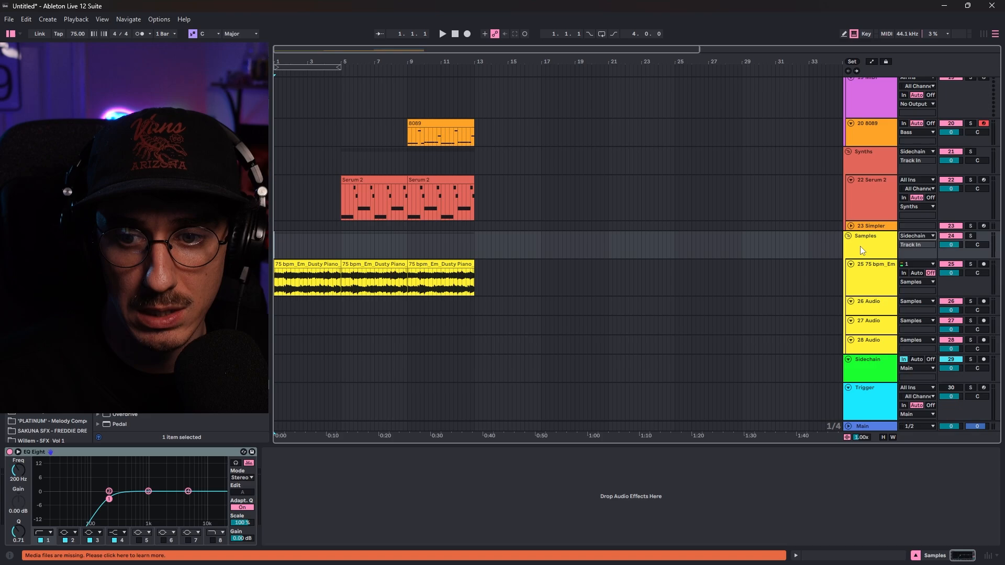
Check the Synths group's output routing and route the Bass group's output to Sidechain
scroll(860, 246, up, 2)
click(872, 193)
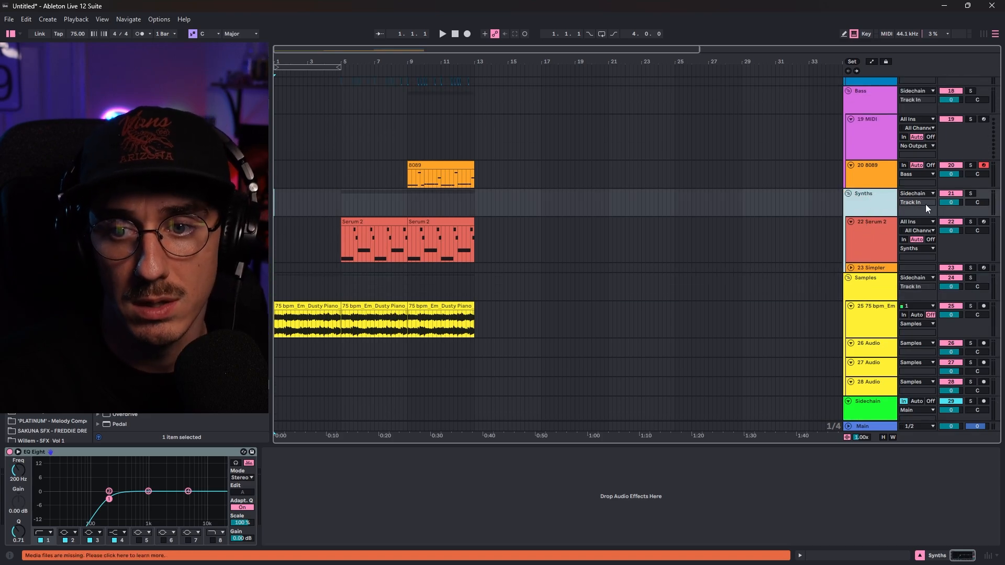
click(925, 195)
click(862, 200)
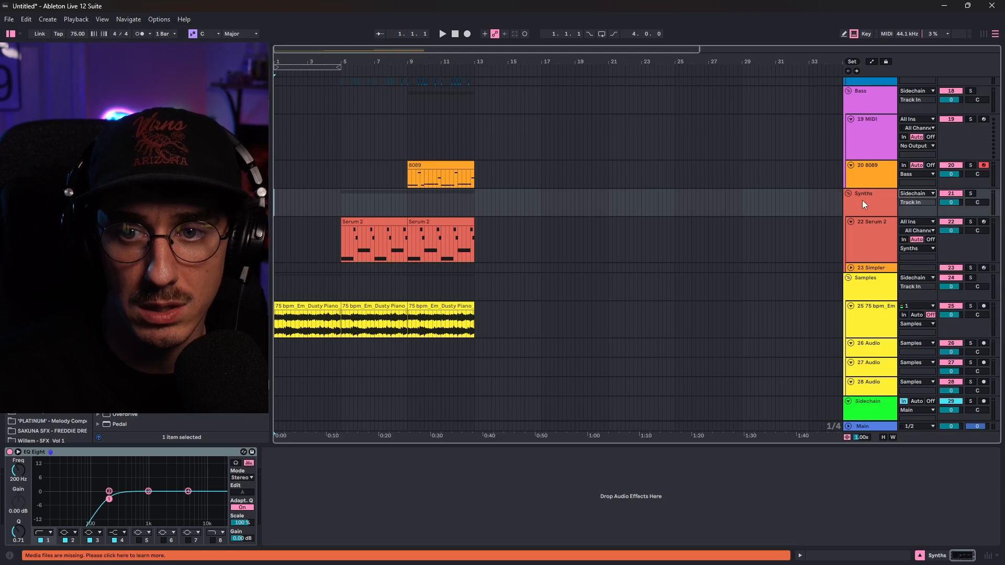
scroll(862, 200, up, 3)
click(910, 162)
click(922, 155)
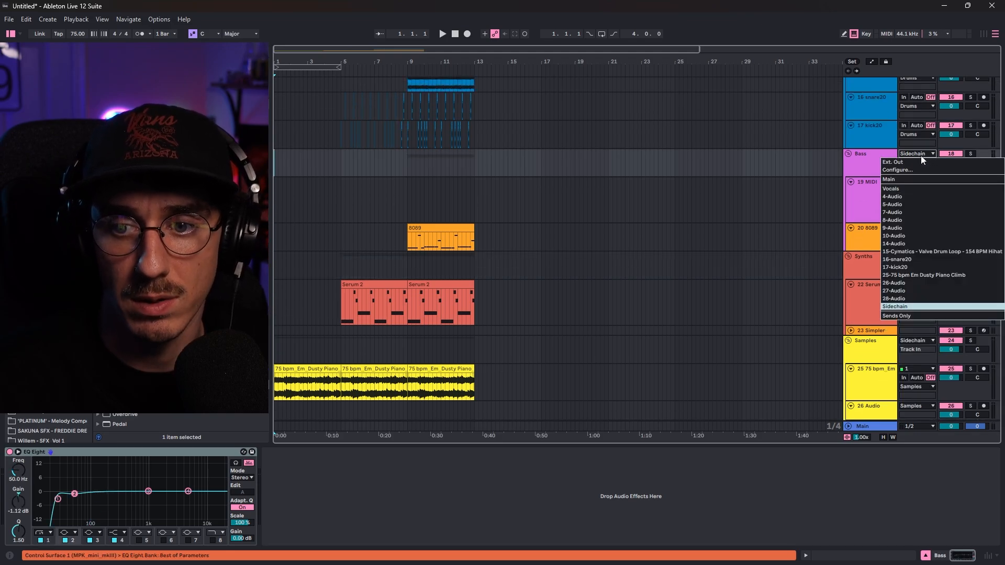
click(894, 307)
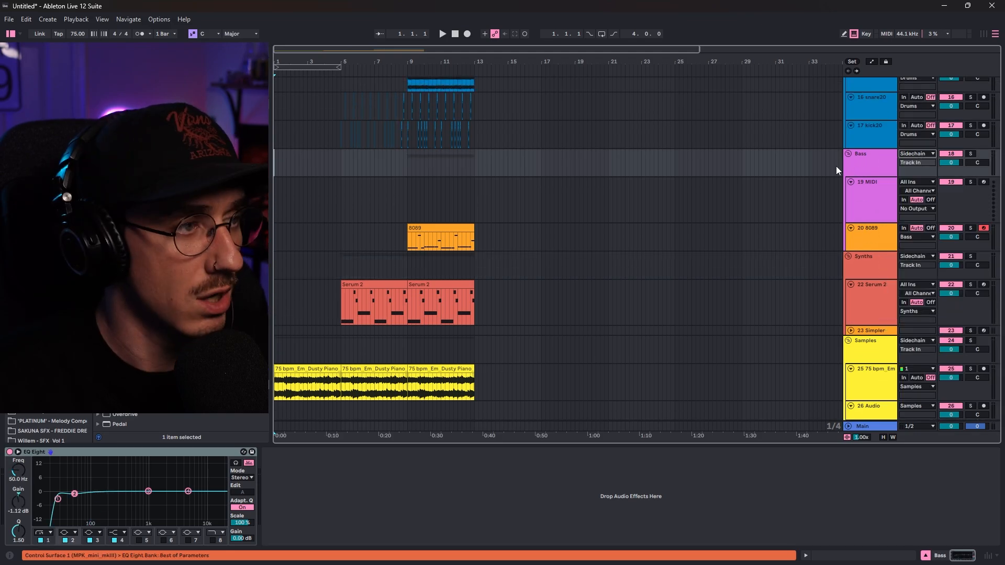
Examine the Drums group's EQ and the Utility, Limiter and ReaStream devices on the Main track
scroll(841, 168, up, 6)
click(874, 121)
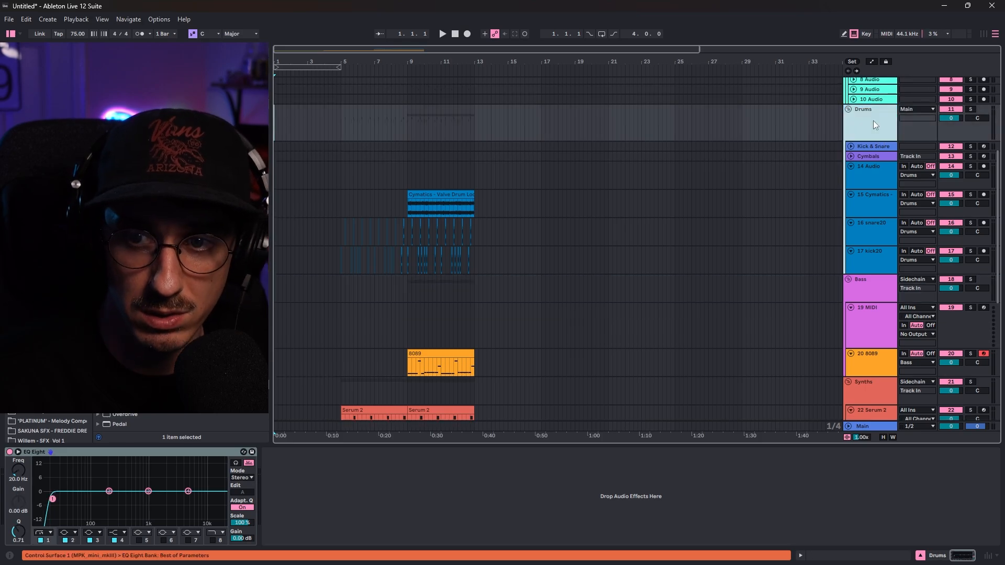
click(870, 426)
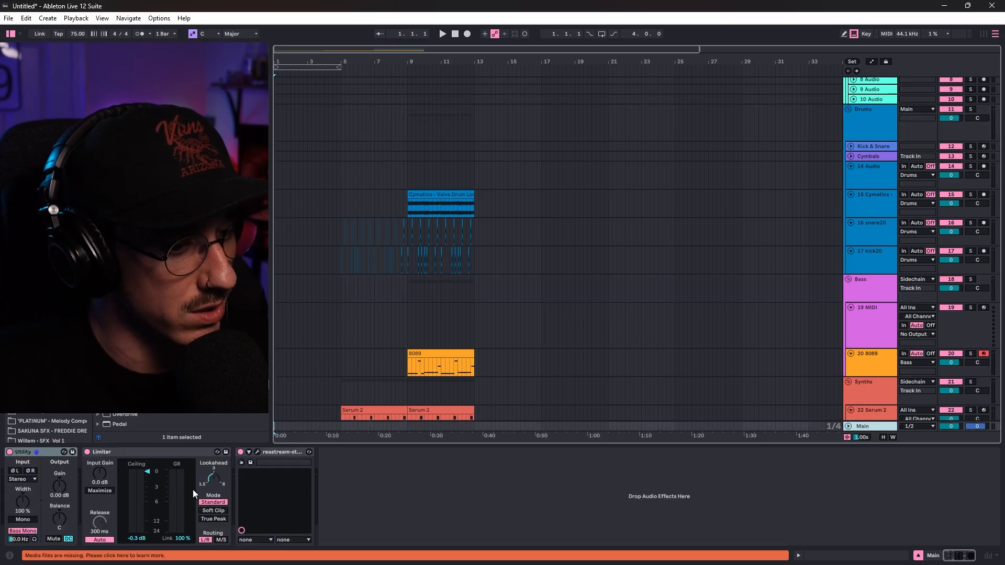
click(26, 453)
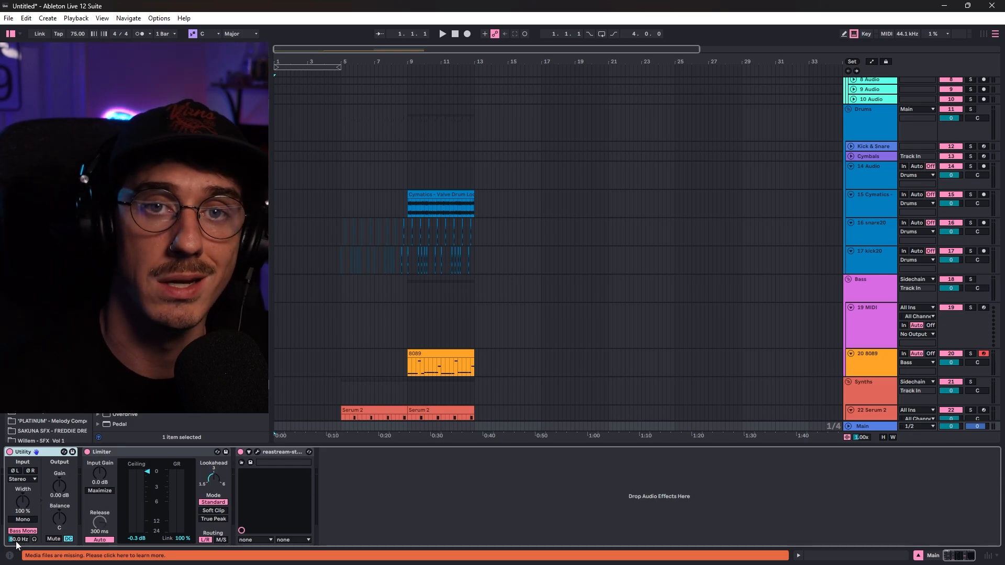
click(130, 452)
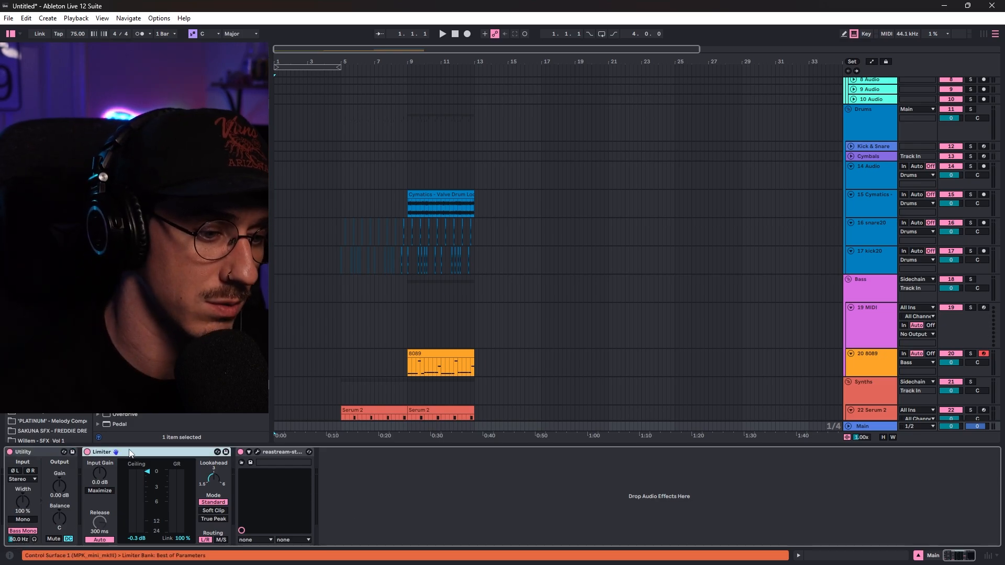
click(285, 456)
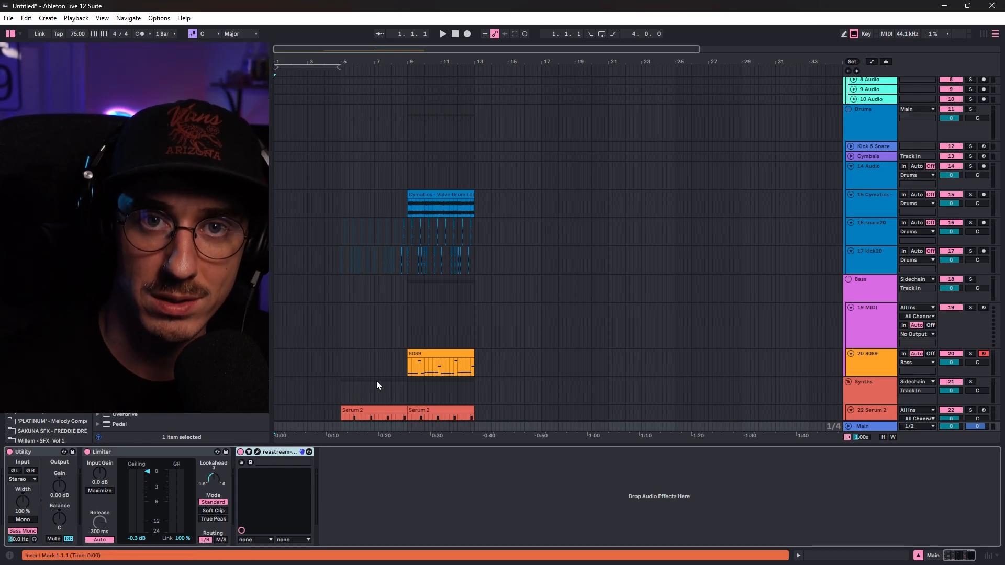
Unfold the Vocals track and examine the VOCALS group's Sustained Lead Vocal compressor, VocalRack, A Bit Warmer and EQ Eight
scroll(493, 261, up, 5)
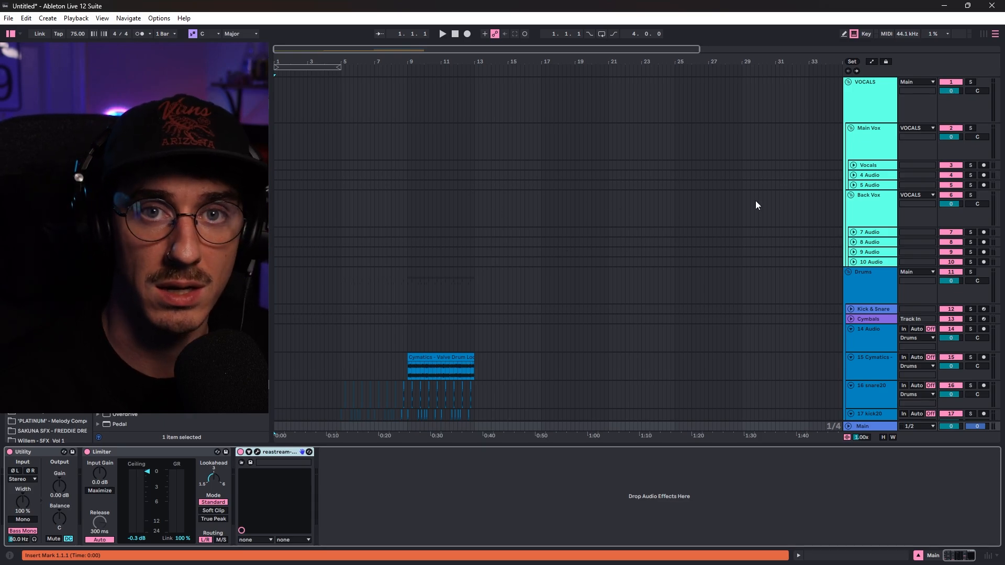
click(878, 101)
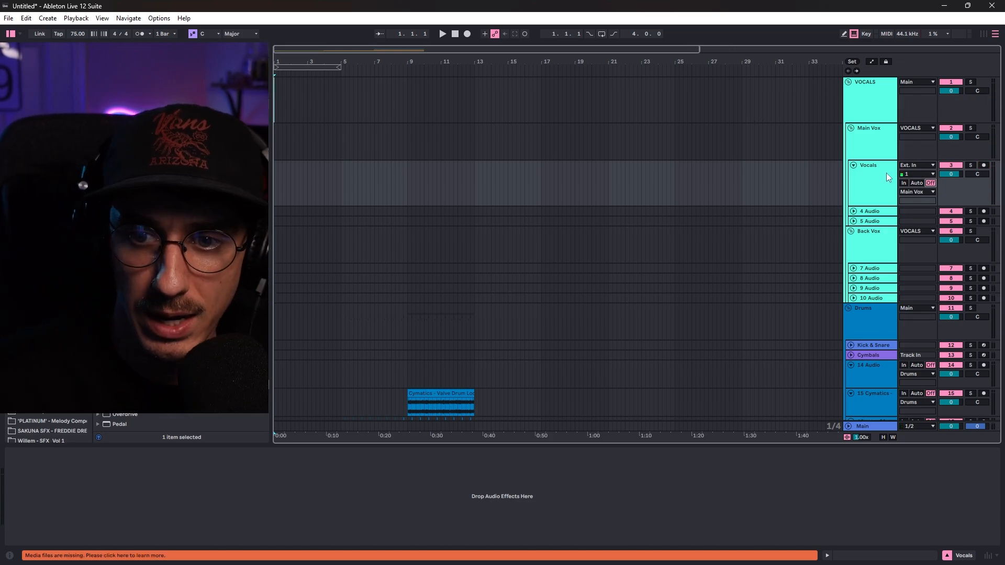
click(868, 96)
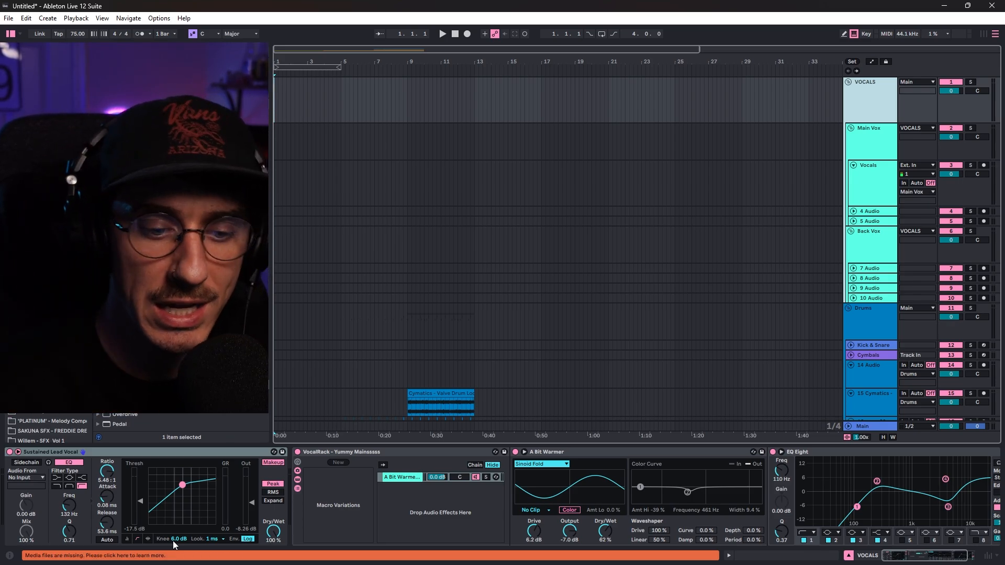
click(129, 457)
scroll(395, 456, right, 2)
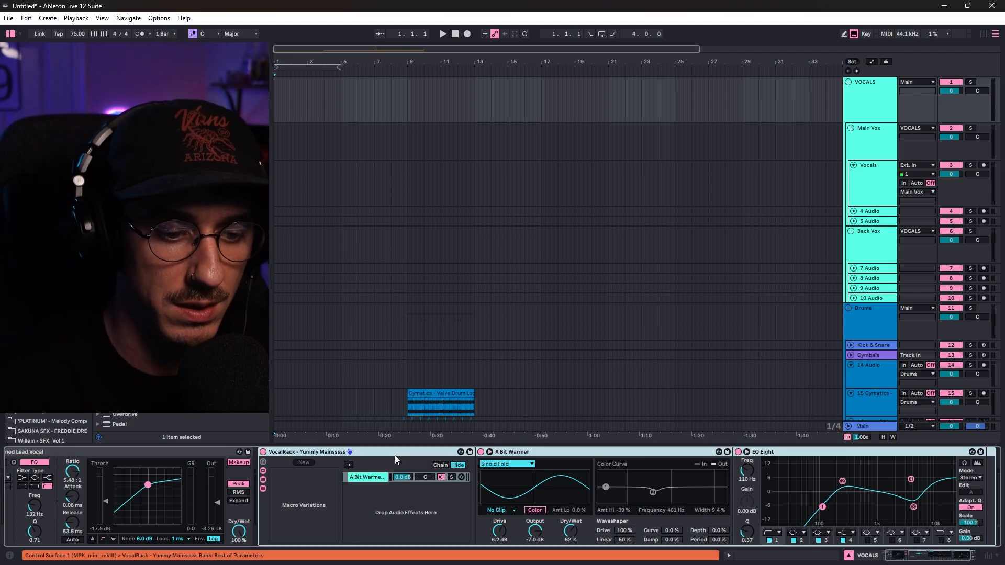
click(573, 455)
click(820, 458)
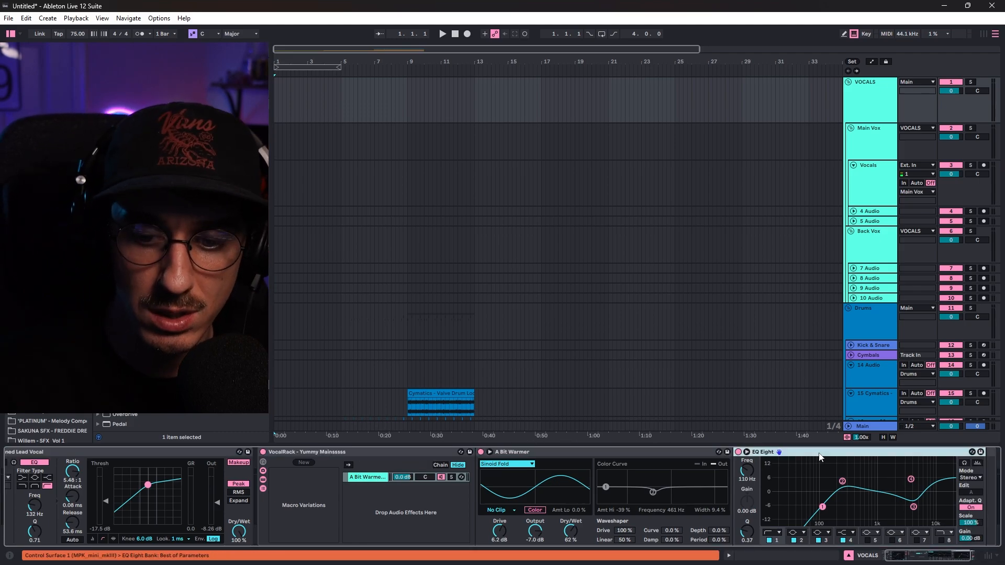
Examine the Main Vox group's device chain and fold the Vocals track inside it
click(858, 147)
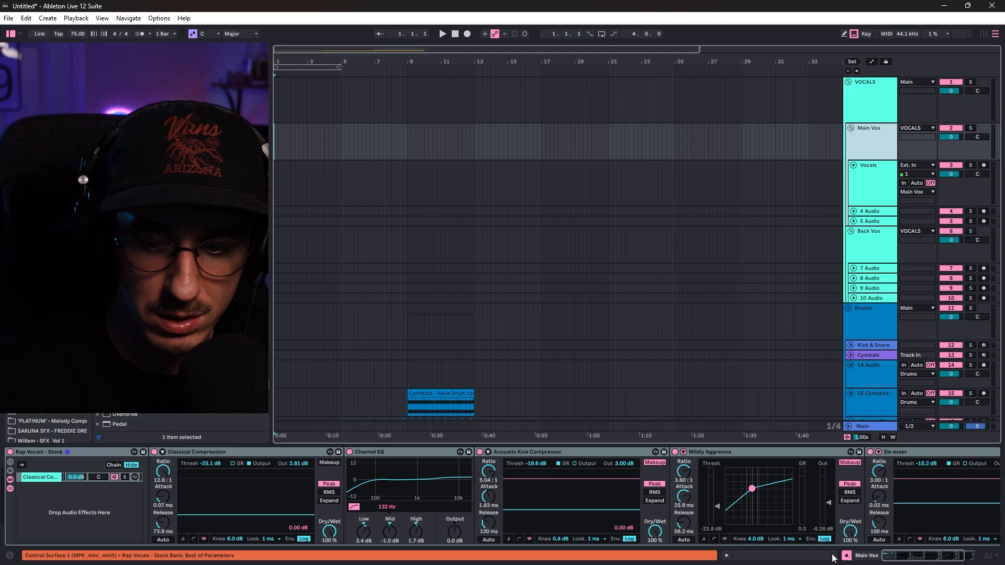
click(884, 181)
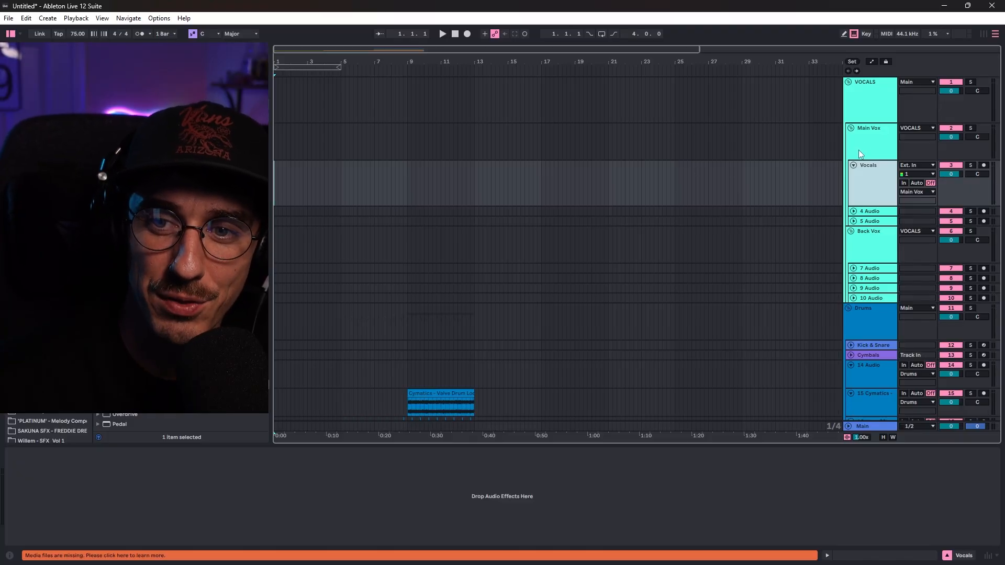
click(853, 166)
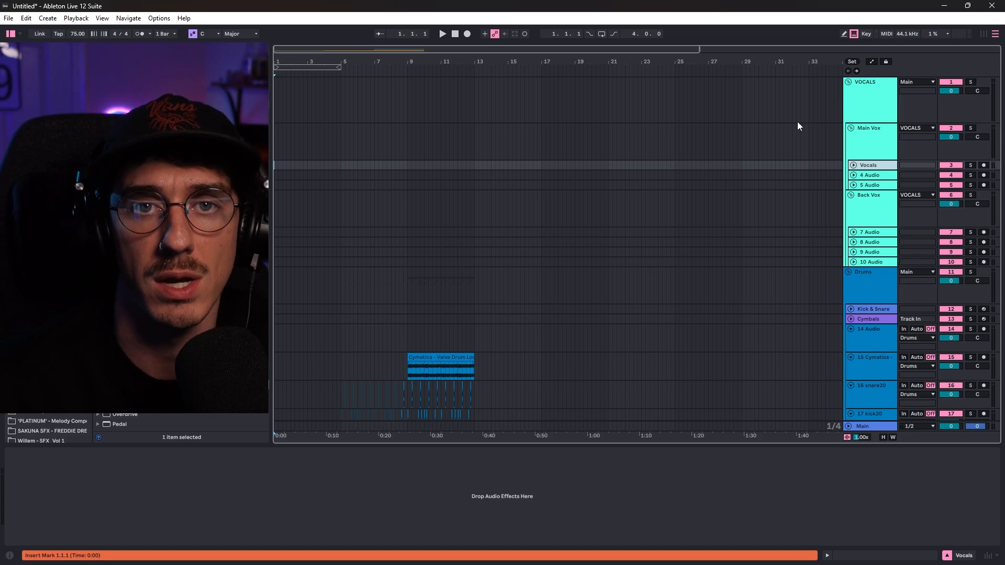
Examine the Back Vox group's device chain up to its Vocal Depth rack
click(866, 212)
drag(920, 555, 933, 555)
click(854, 454)
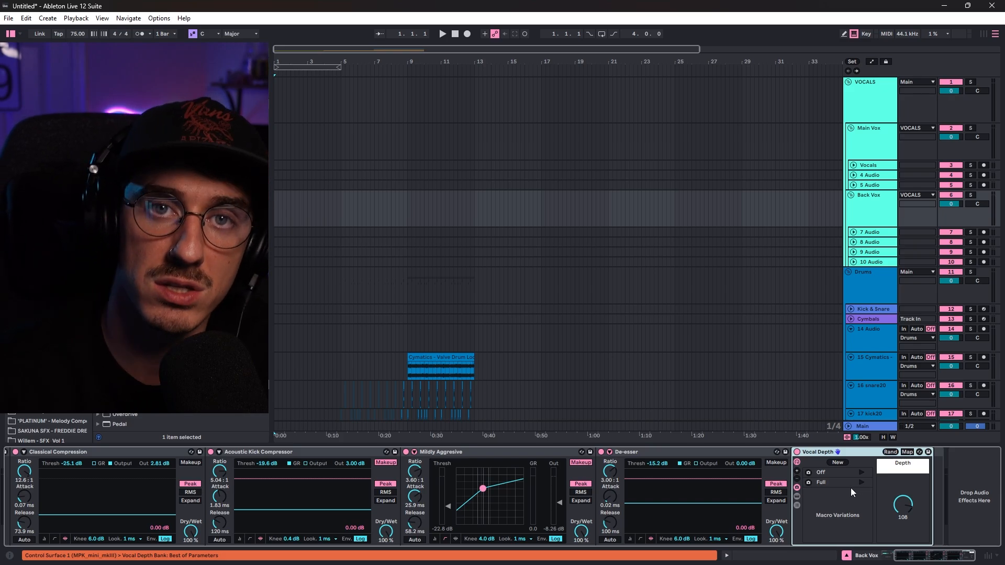
Select the Drums group and look over the drum, bass, synth and sample tracks in the arrangement
click(815, 208)
click(858, 284)
scroll(775, 259, down, 5)
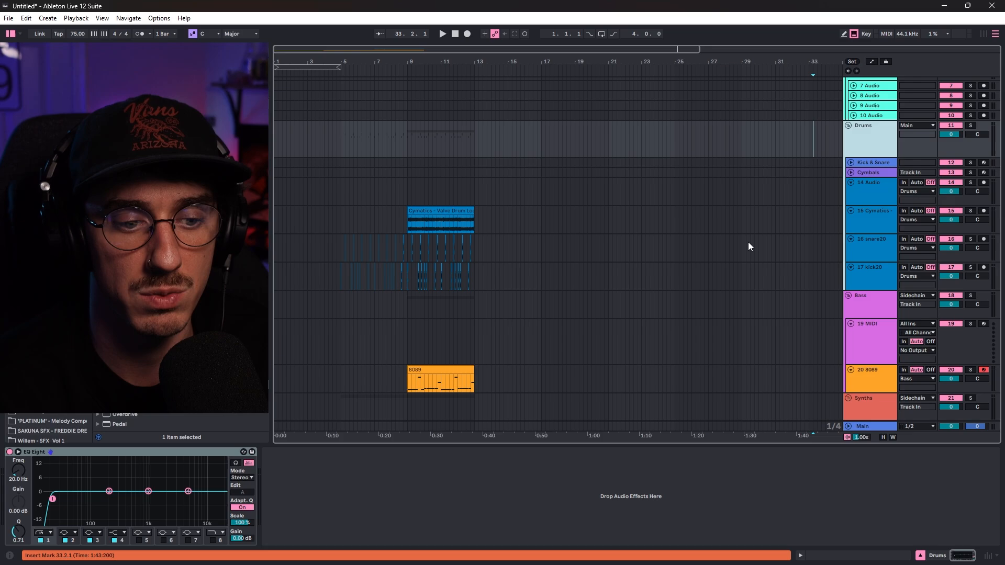
scroll(667, 239, down, 2)
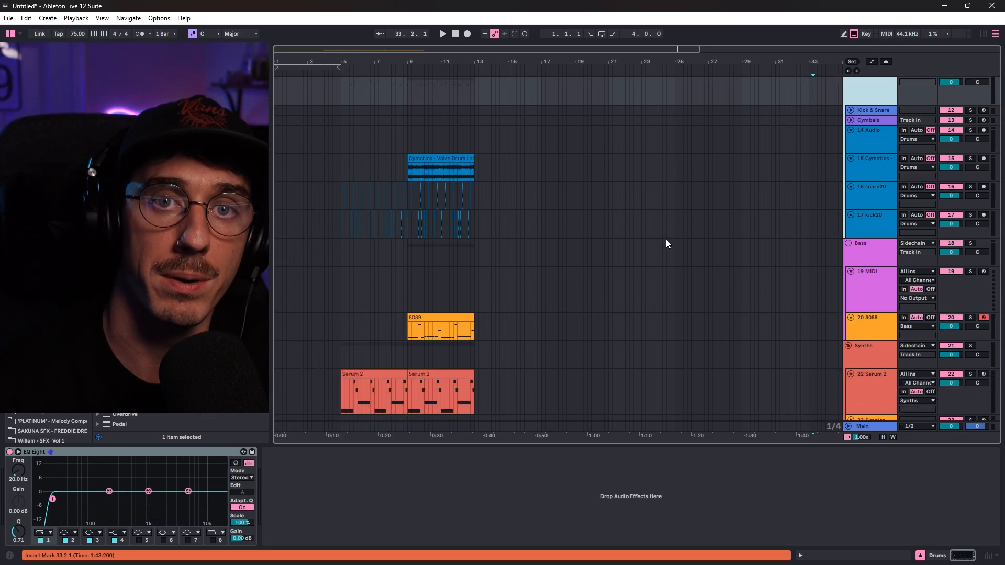
scroll(666, 240, down, 3)
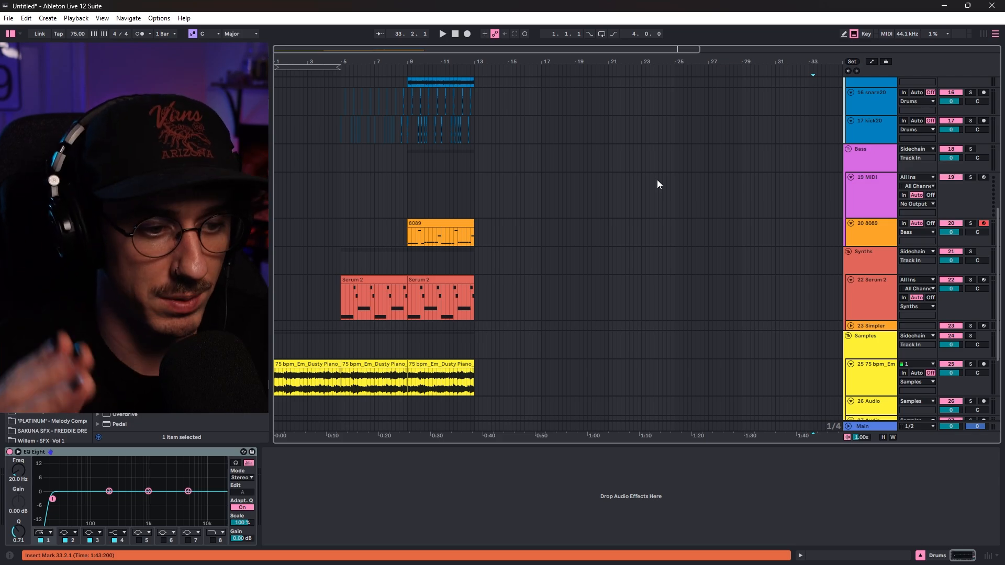
scroll(645, 141, down, 3)
scroll(413, 202, up, 3)
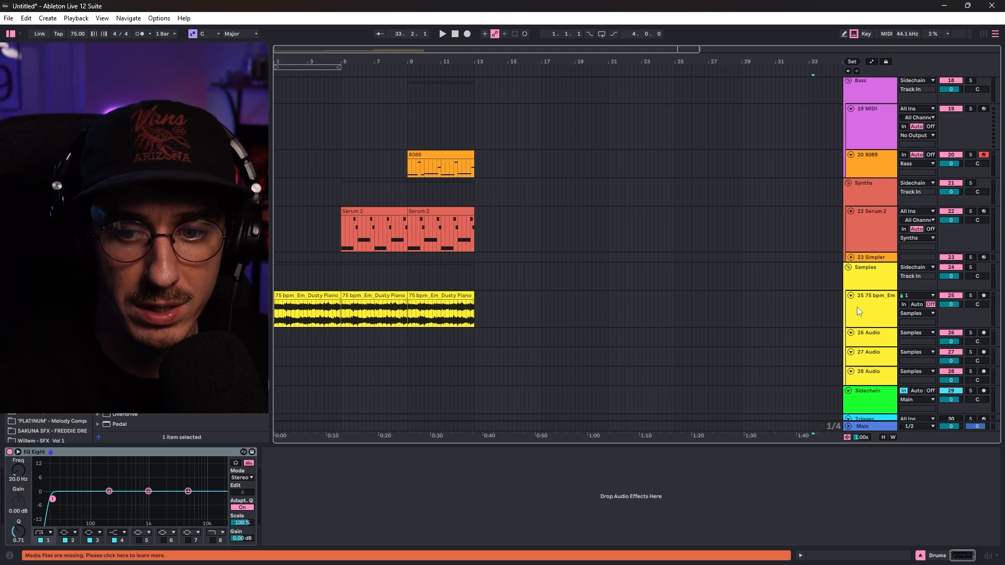
Play the arrangement from the beginning with the timeline zoomed in on the clips
click(455, 34)
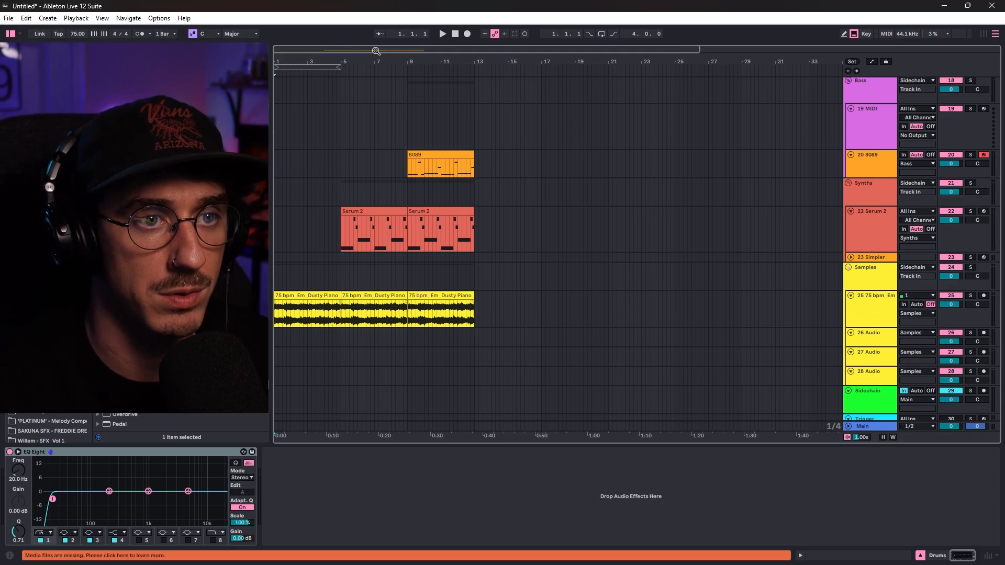
mouse_move(357, 59)
mouse_down()
mouse_move(352, 73)
mouse_move(368, 61)
mouse_up()
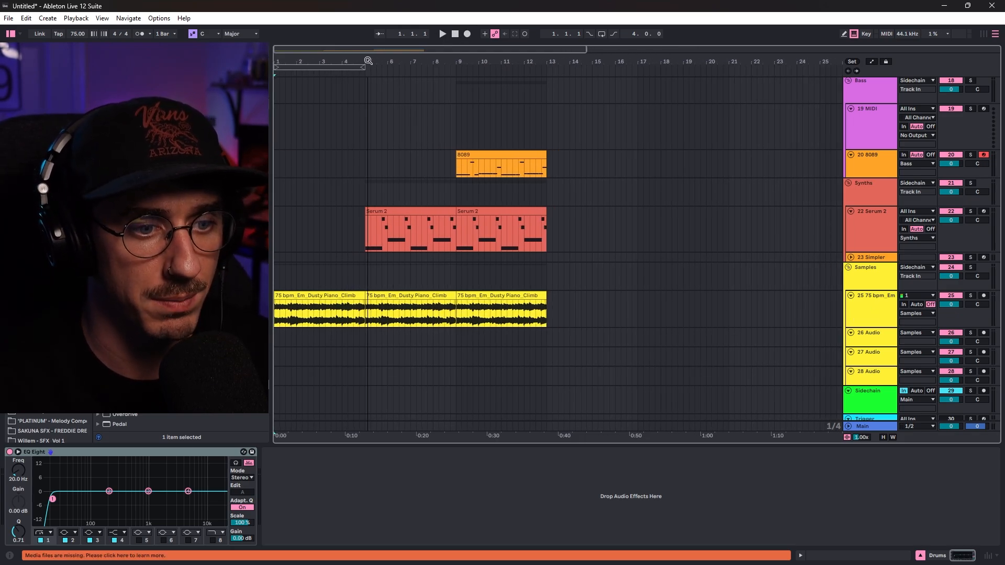
key(space)
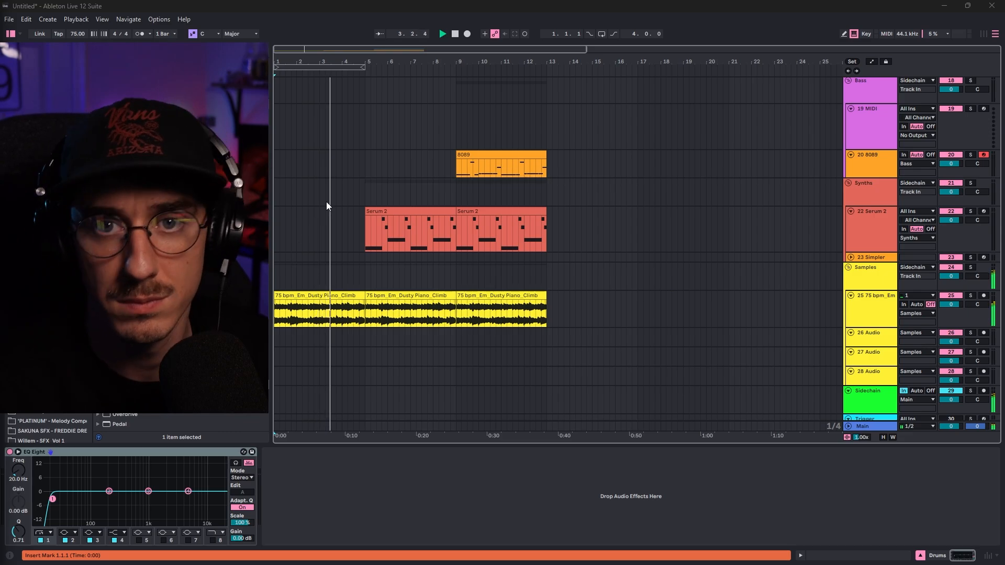
scroll(325, 179, up, 2)
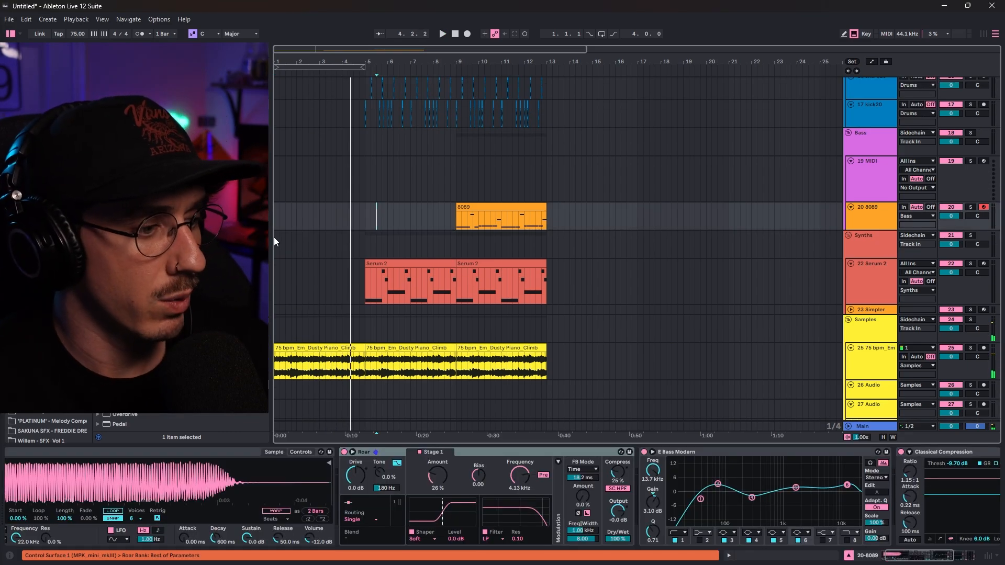
Play the arrangement from bar 5 to hear the drums, Serum 2 and piano sample together
scroll(357, 198, up, 1)
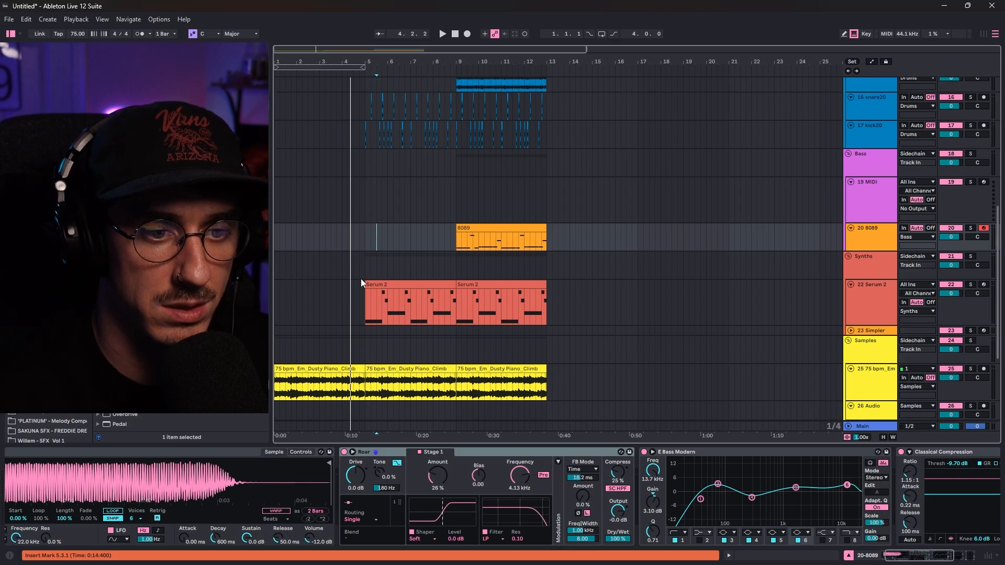
scroll(477, 314, down, 1)
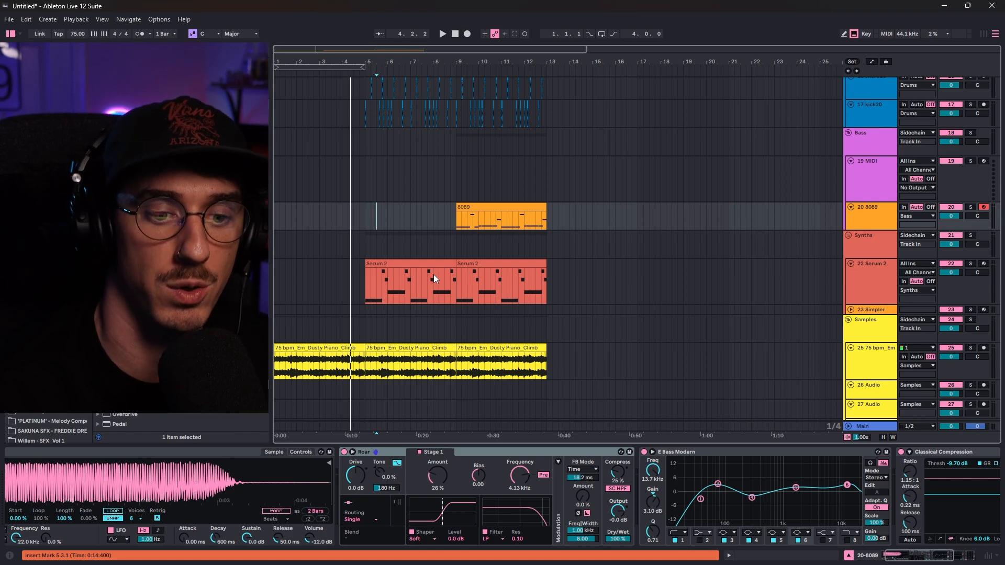
scroll(404, 227, up, 1)
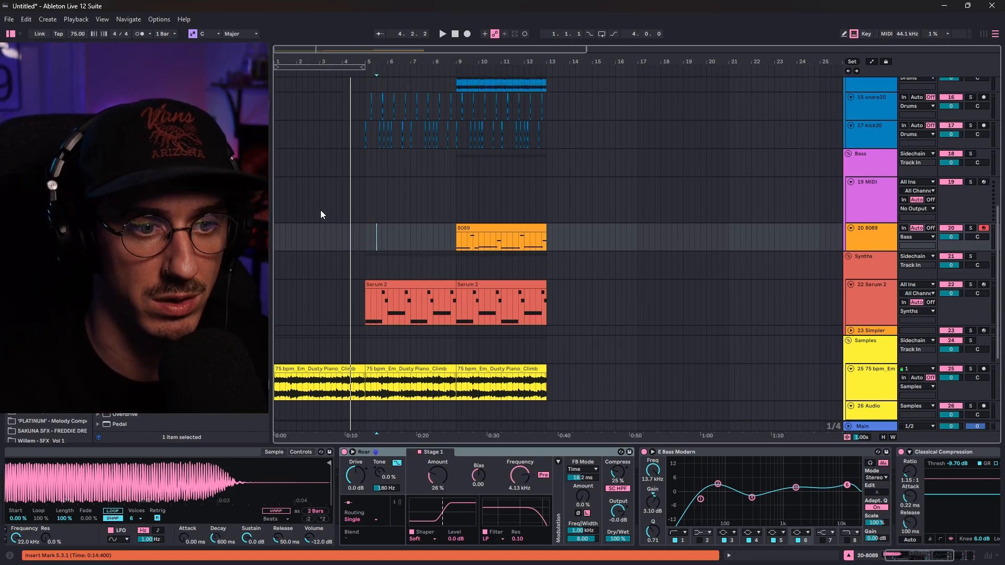
click(360, 246)
key(space)
scroll(593, 273, up, 1)
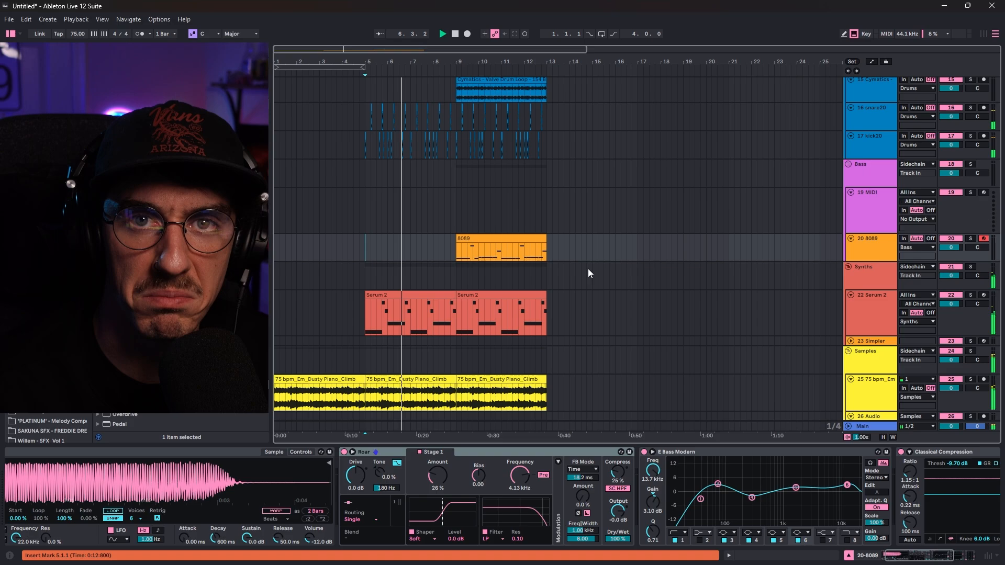
key(space)
Look over the drum tracks above the Bass group and replay the section starting at bar 5
scroll(651, 199, up, 3)
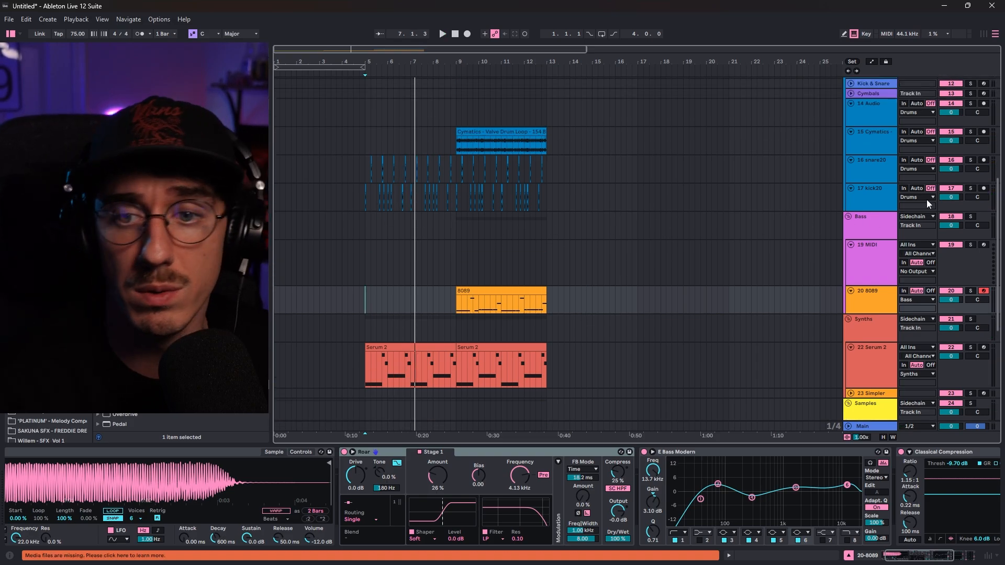
scroll(888, 184, up, 4)
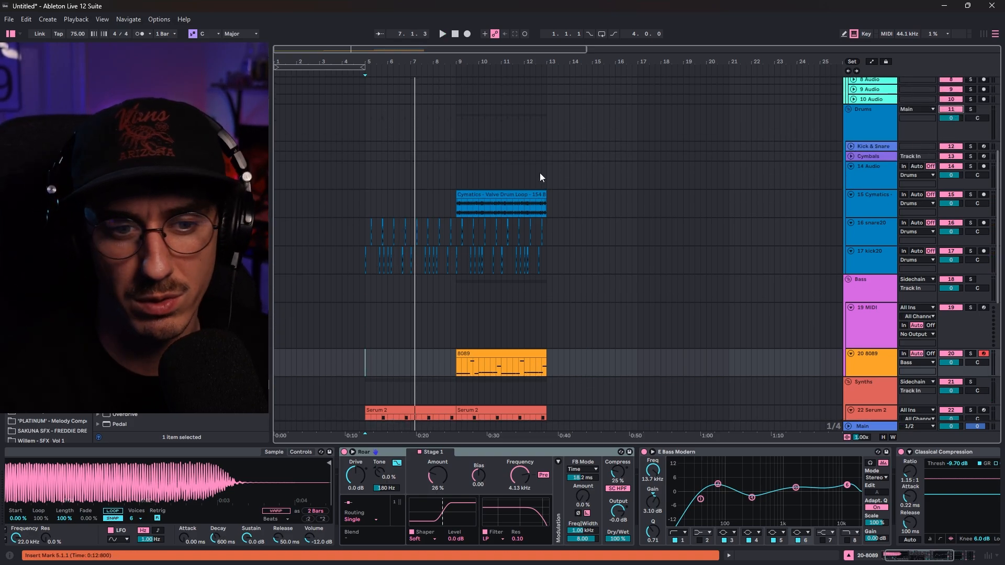
scroll(413, 183, down, 5)
click(363, 284)
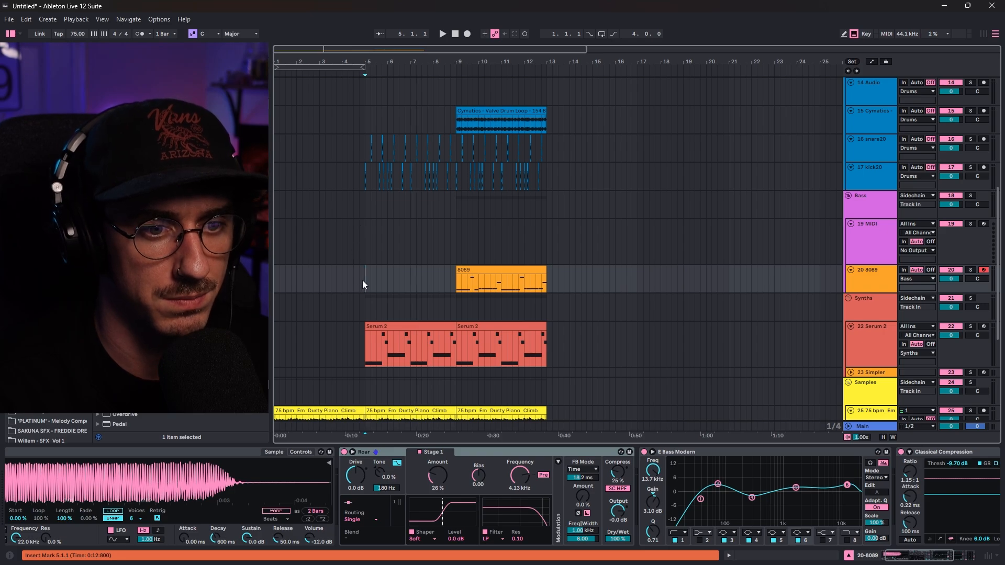
key(space)
scroll(411, 256, down, 1)
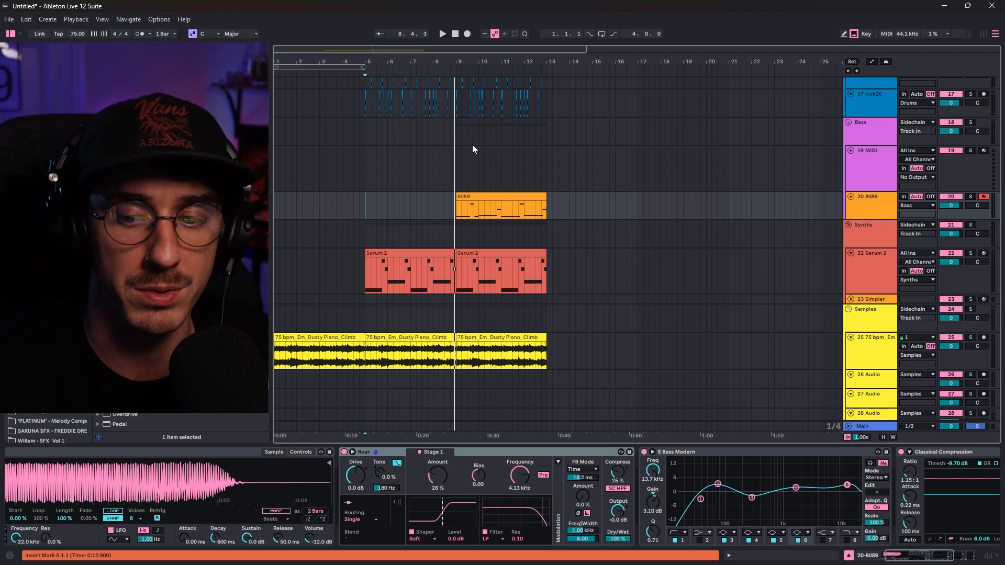
Load the kick20 sample from the kick clip at bar 5 into the Trigger track's Simpler
scroll(447, 168, down, 4)
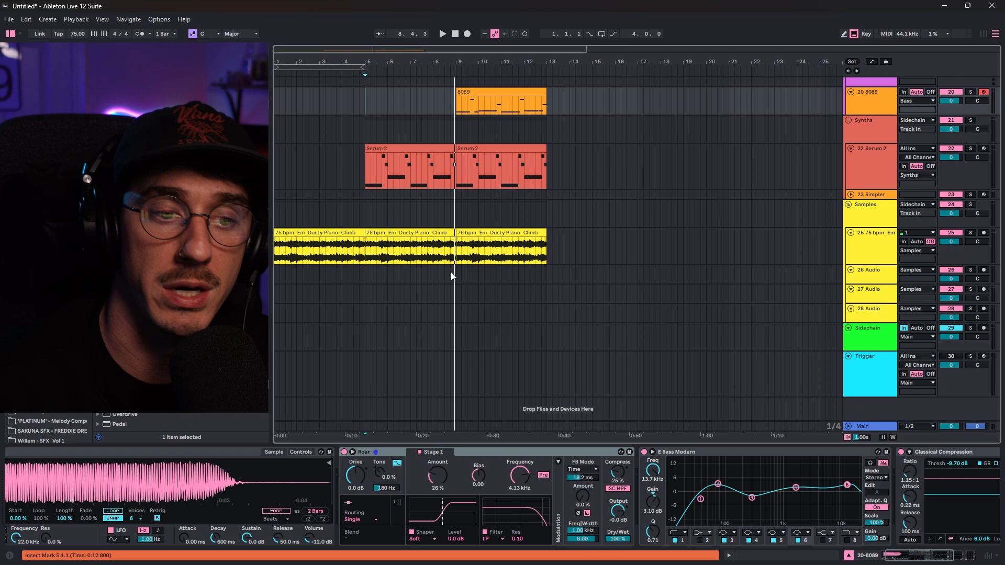
scroll(348, 141, up, 4)
scroll(511, 201, down, 4)
click(880, 366)
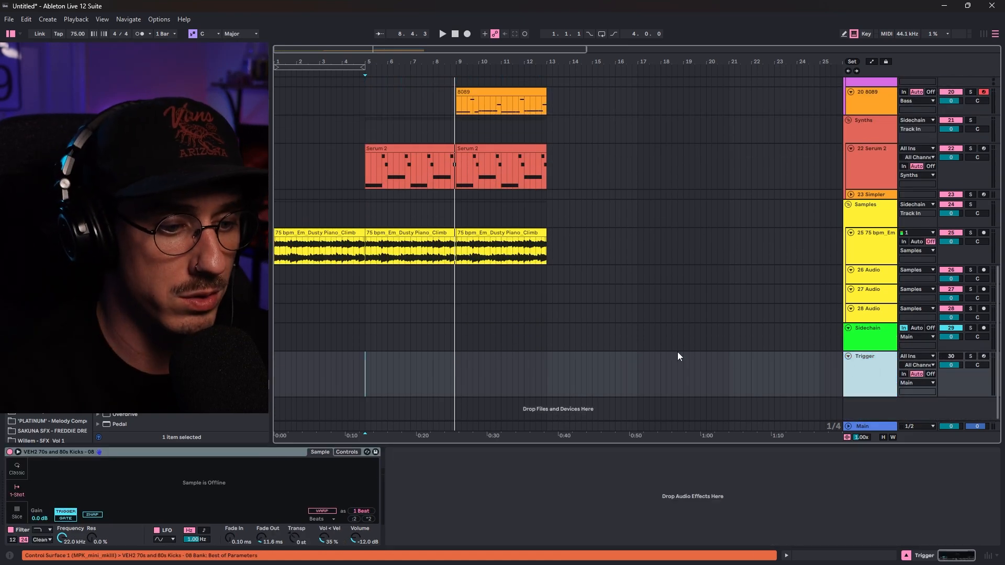
scroll(398, 322, up, 4)
scroll(783, 370, down, 4)
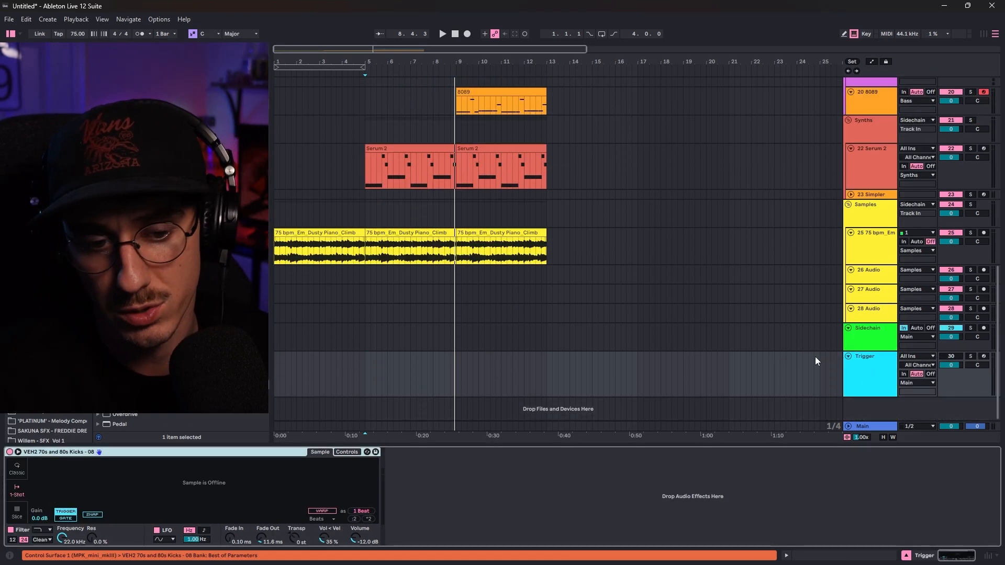
click(126, 453)
scroll(382, 169, up, 5)
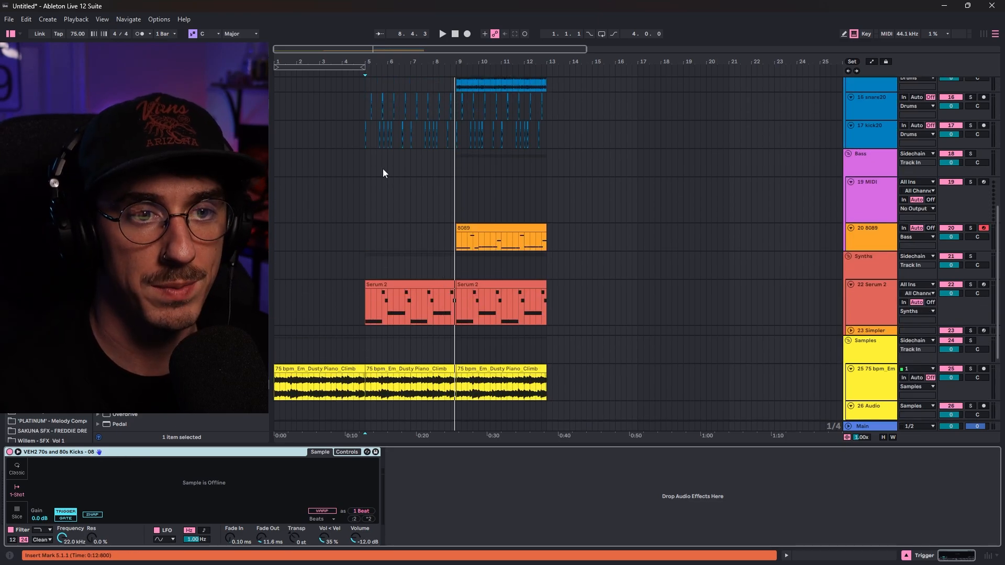
ctrl+scroll(377, 169, up, 3)
ctrl+scroll(356, 157, up, 6)
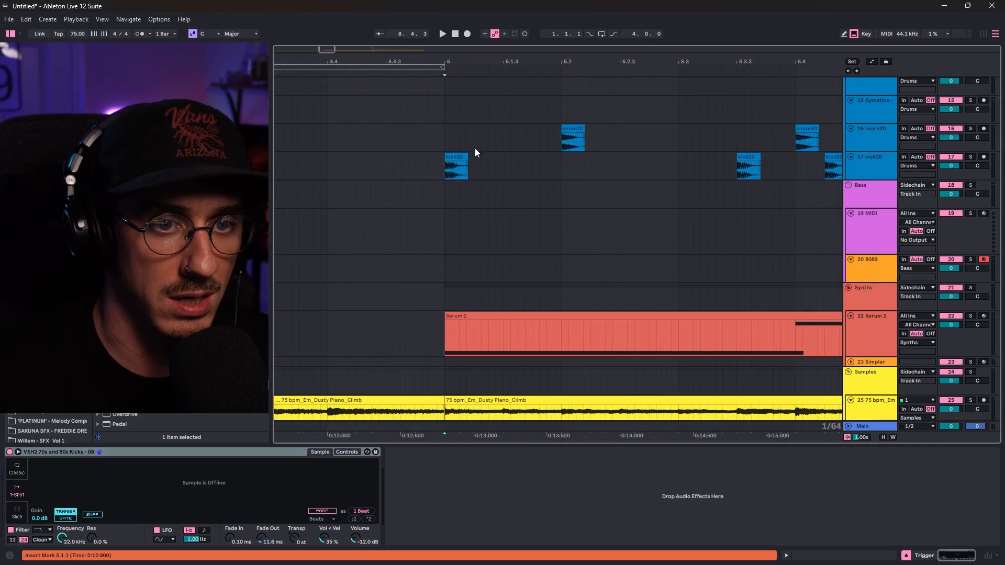
drag(455, 156, 204, 492)
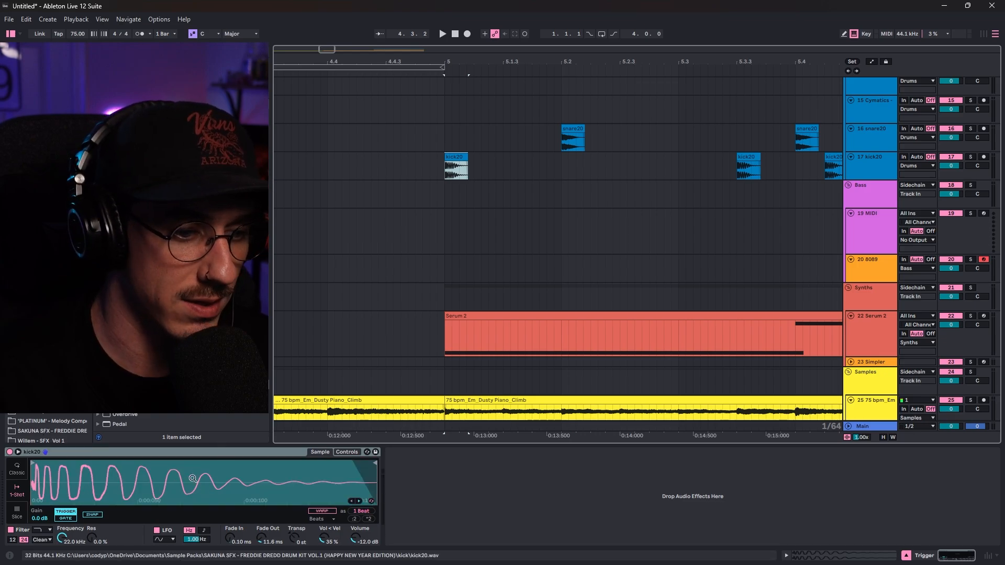
Play from bar 5 with the Bass group muted and record the kick pattern as a MIDI clip on the Trigger track
scroll(662, 225, down, 4)
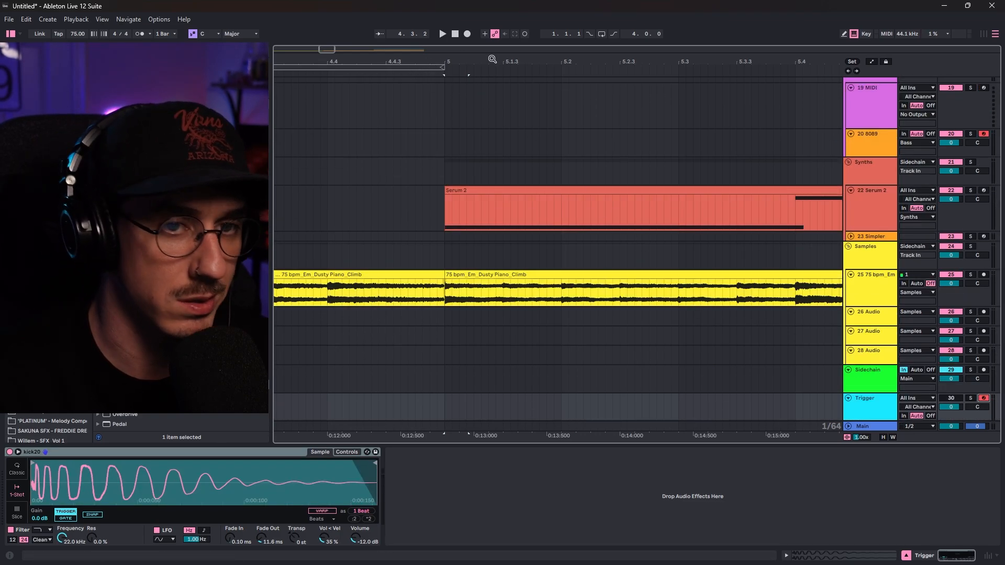
drag(466, 59, 444, 60)
scroll(525, 227, up, 4)
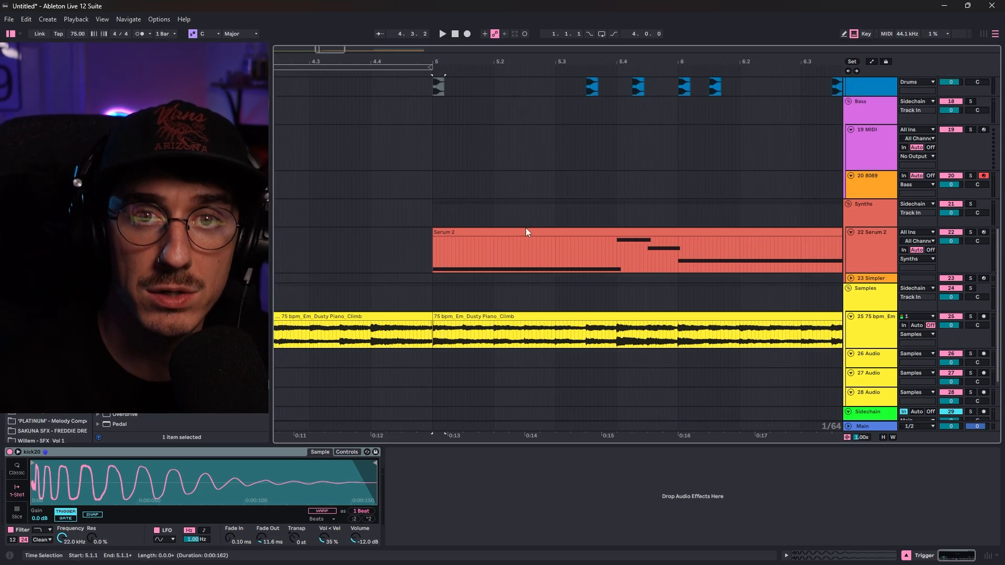
click(432, 232)
key(space)
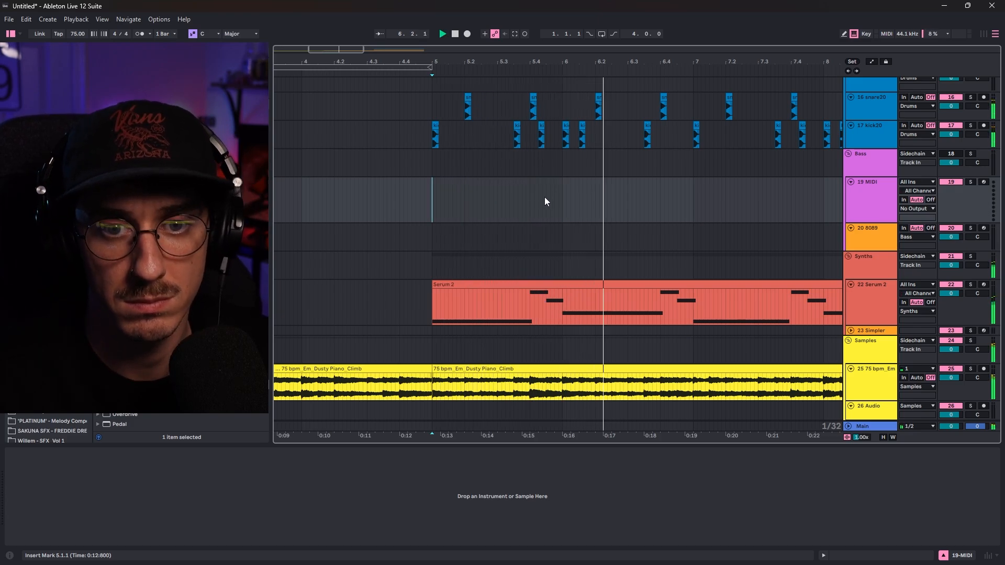
drag(684, 50, 443, 48)
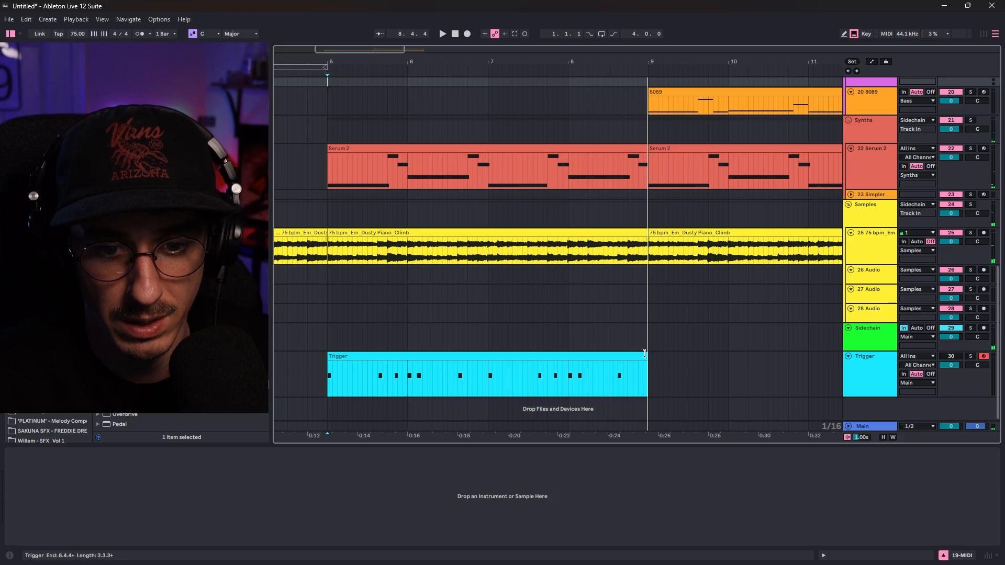
Duplicate the Trigger MIDI clip so the kick pattern also covers bars 9 to 13
click(644, 355)
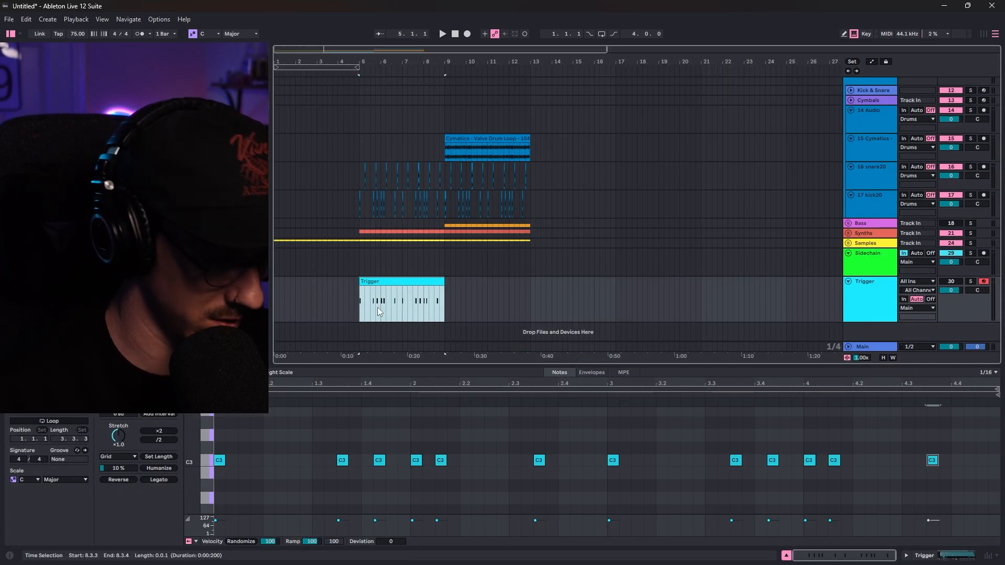
key(ctrl+d)
scroll(377, 90, up, 2)
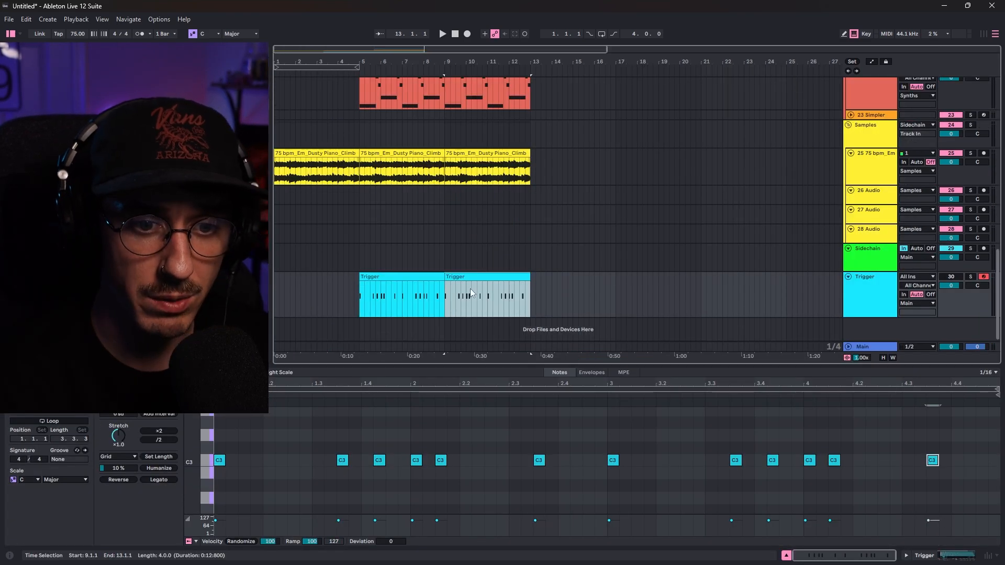
Select the Sidechain track and play from bar 5 to watch its Compressor react to the Trigger notes
drag(417, 52, 392, 72)
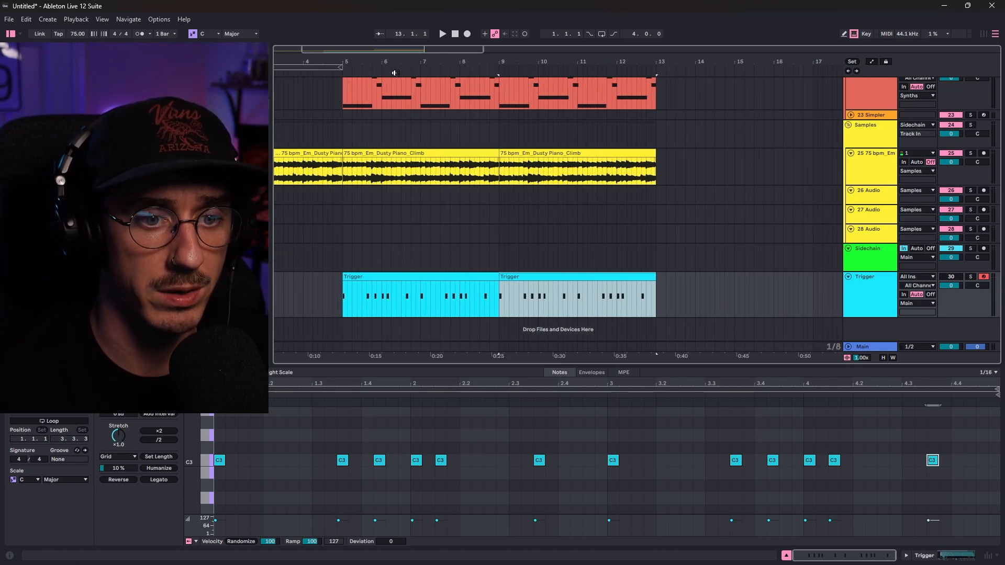
click(881, 260)
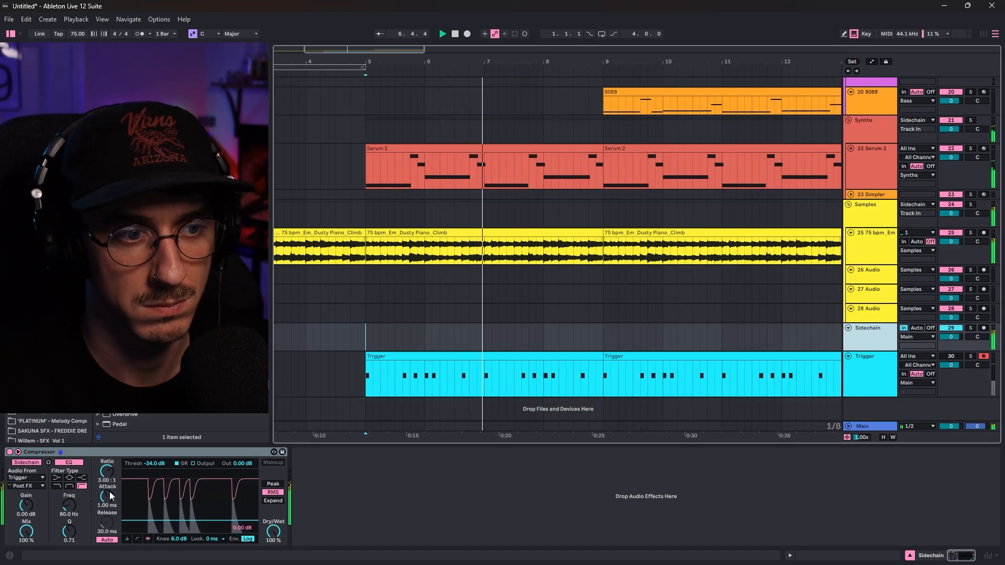
key(space)
Set the Sidechain Compressor's ratio to 2.75, attack to 0.75 ms and release to 90 ms, with auto release off
click(106, 479)
text(2)
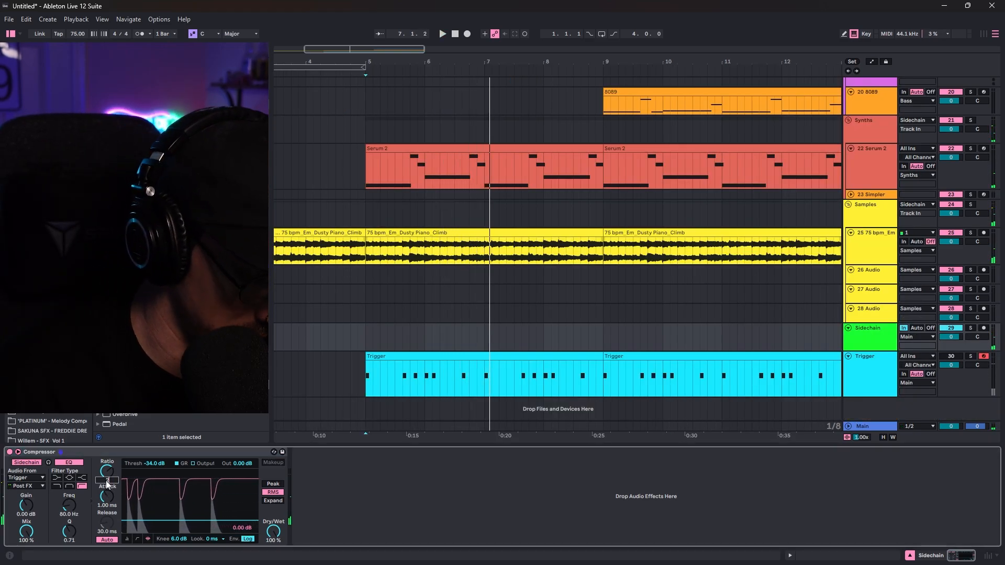
text(.75)
key(Return)
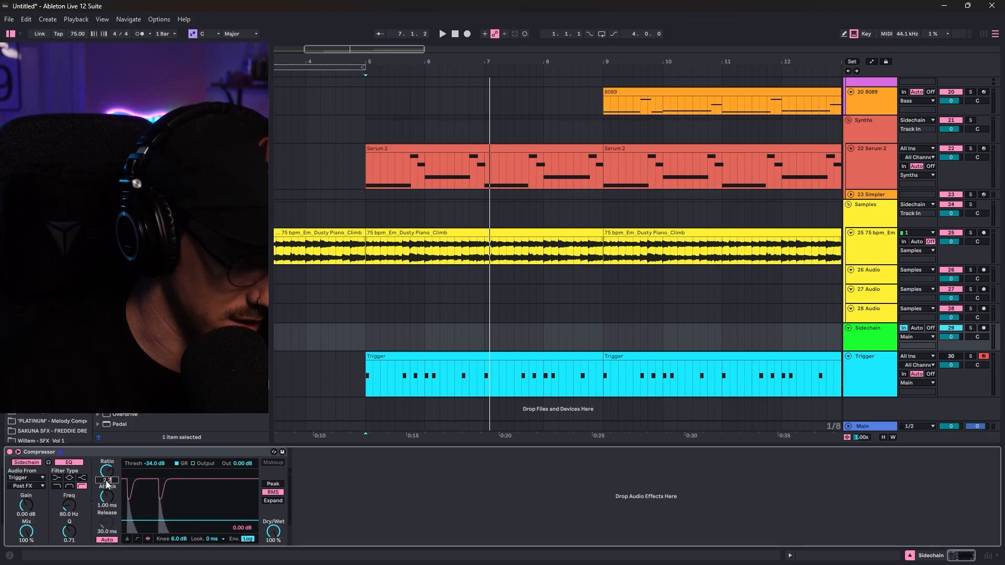
click(106, 505)
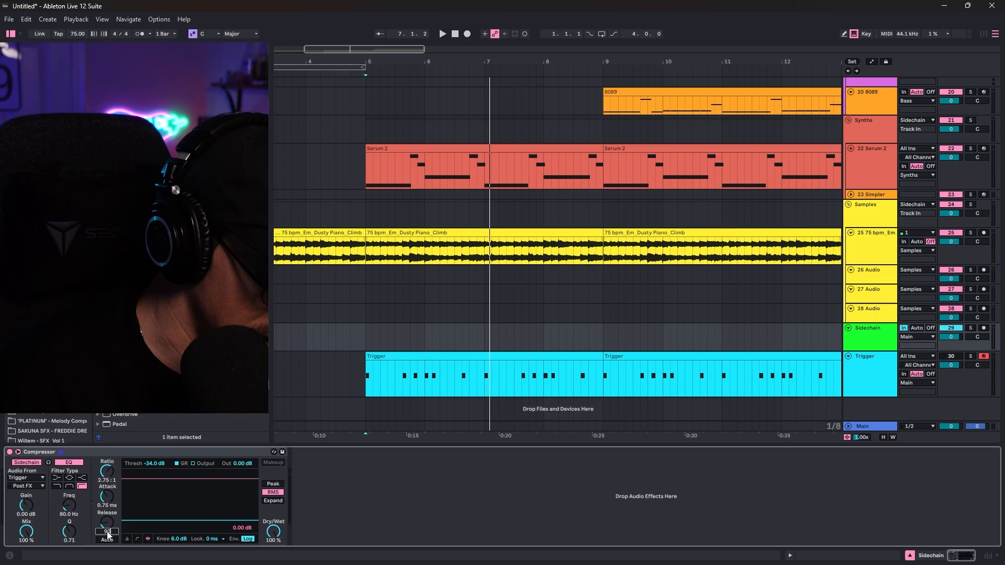
key(Return)
Play from bar 5 to check the sidechain compression, and loop bars 9 to 13 around the Cymatics drum loop
key(space)
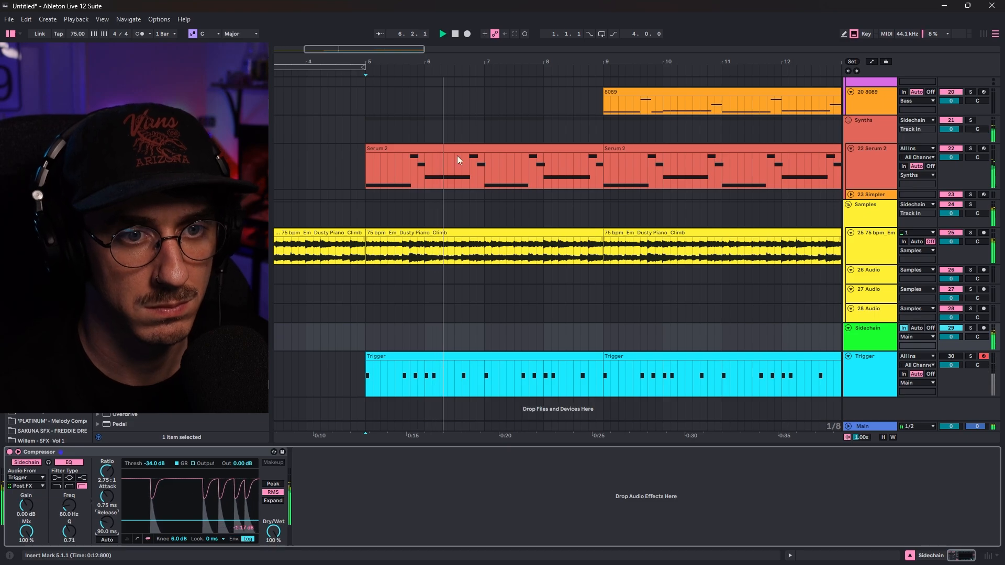
drag(457, 61, 409, 61)
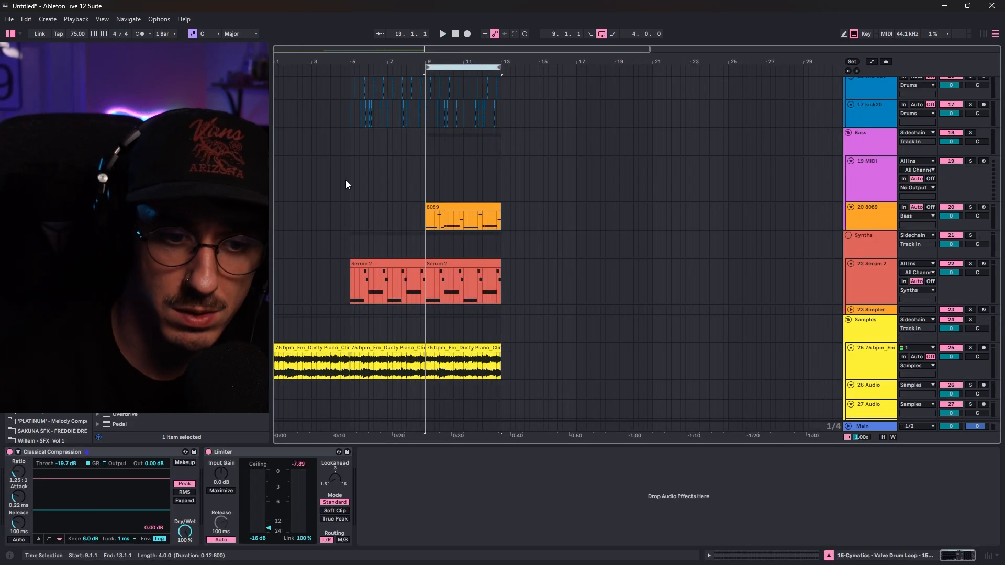
Examine the EQ Eight low-cut on the Samples group and the Synths group
scroll(488, 189, down, 5)
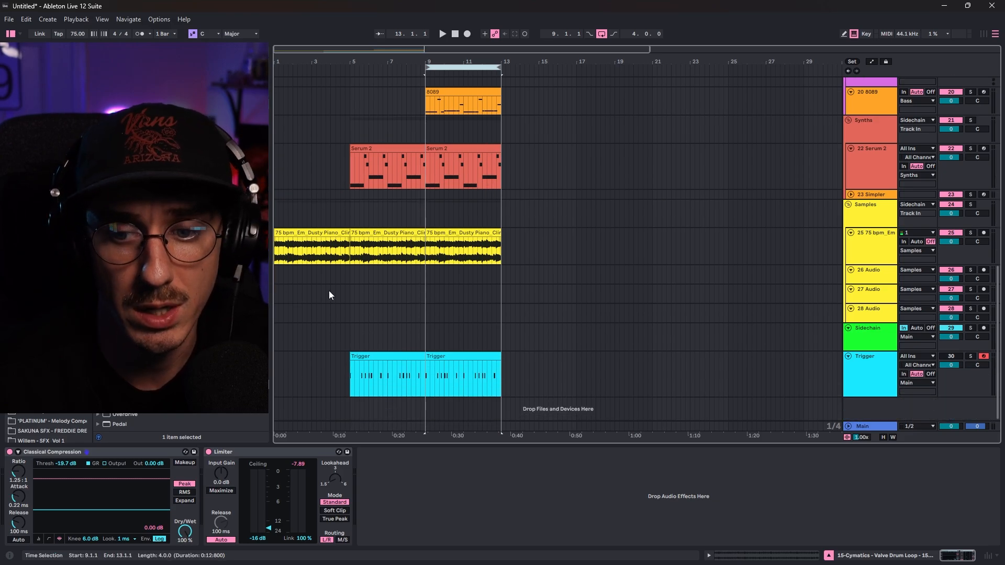
scroll(463, 257, up, 6)
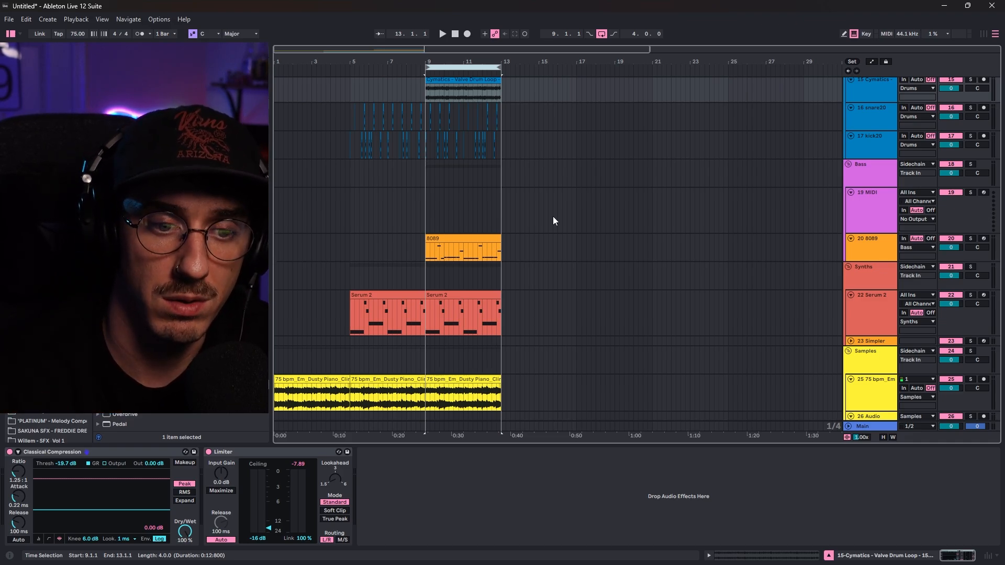
scroll(413, 162, down, 2)
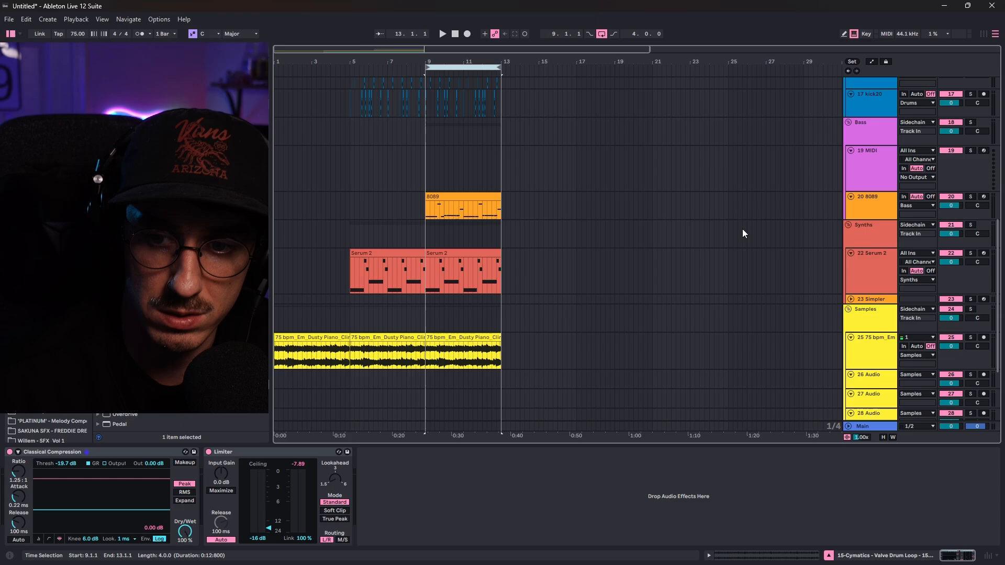
scroll(755, 256, down, 1)
click(866, 284)
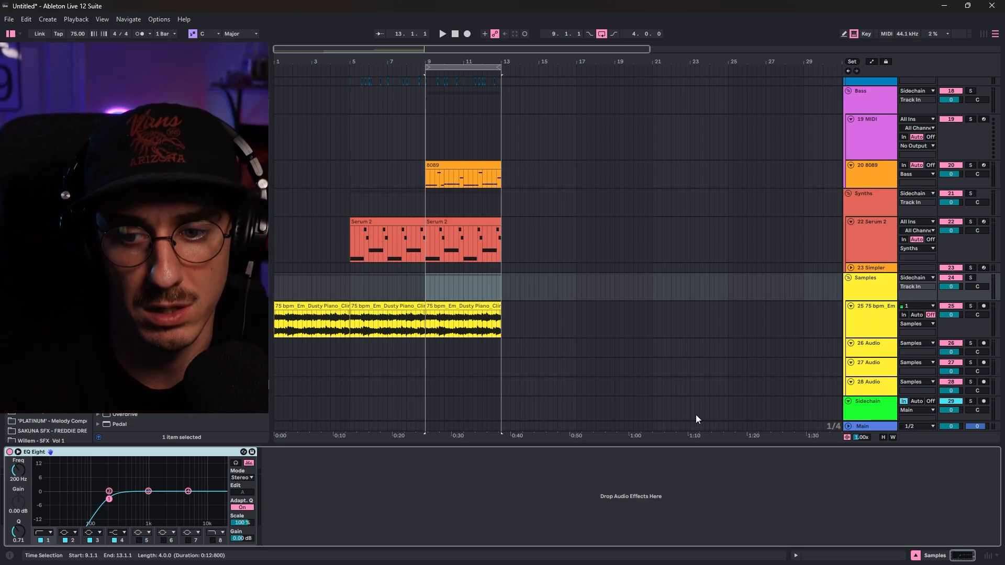
click(859, 278)
click(860, 209)
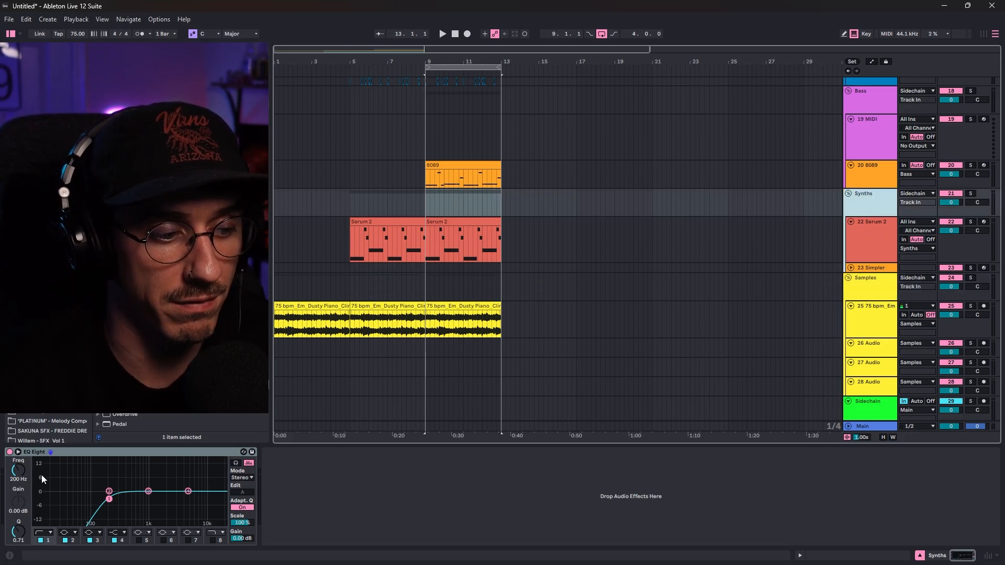
Examine the Drums group's EQ Eight and look over the bass, synth and sample tracks
scroll(781, 311, up, 1)
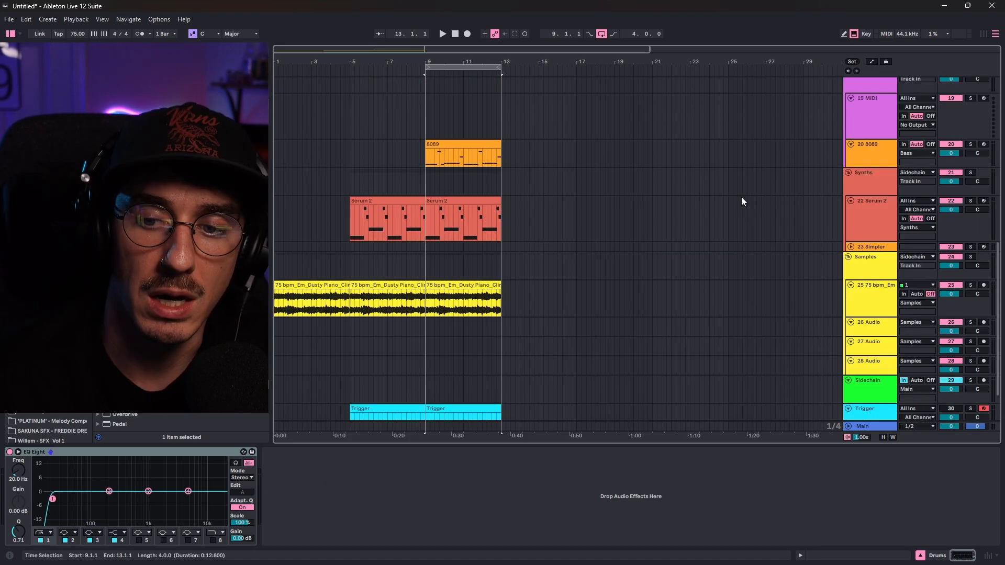
scroll(548, 249, down, 1)
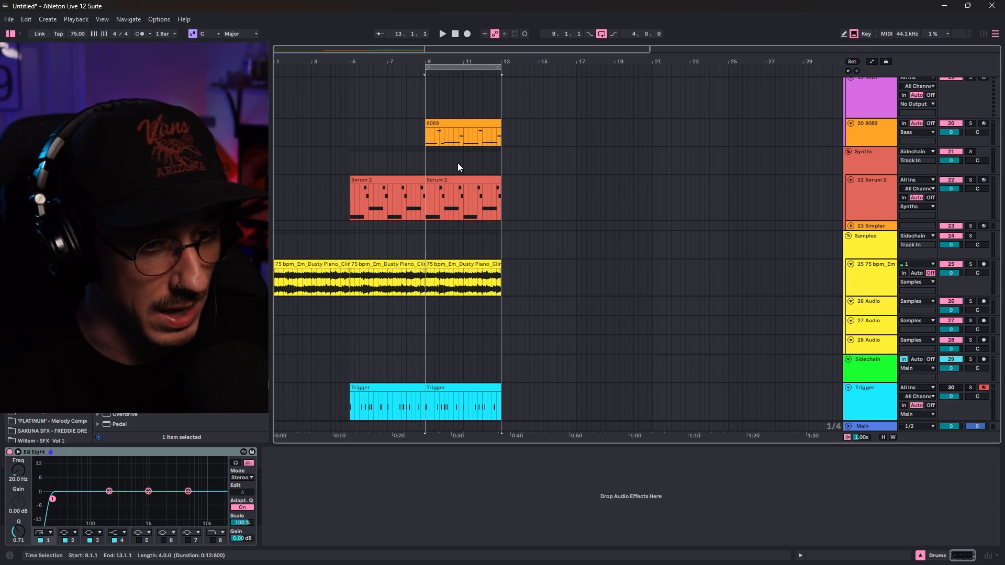
scroll(413, 189, up, 2)
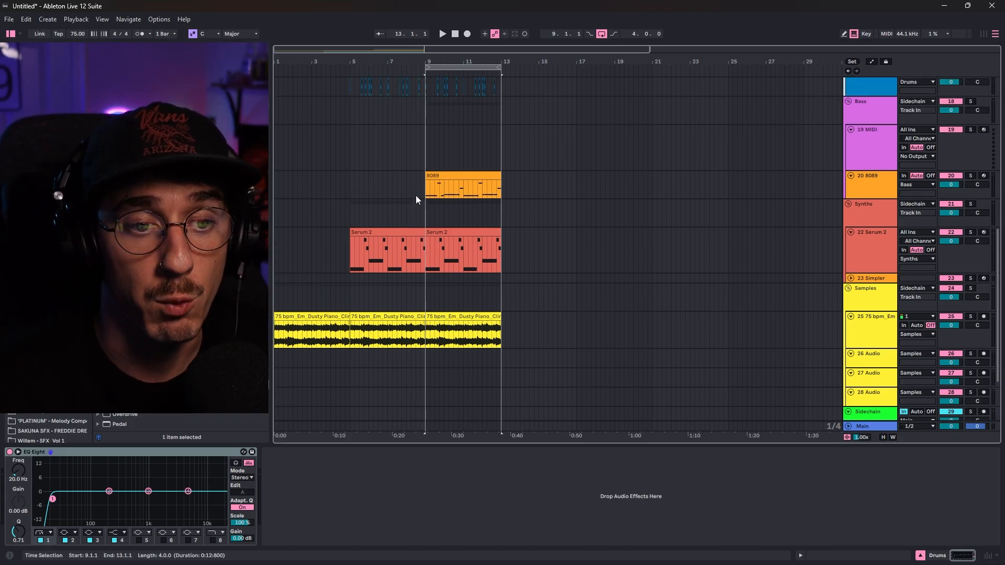
Play the arrangement from bar 1 to listen through the beat as its layers enter
scroll(416, 200, up, 1)
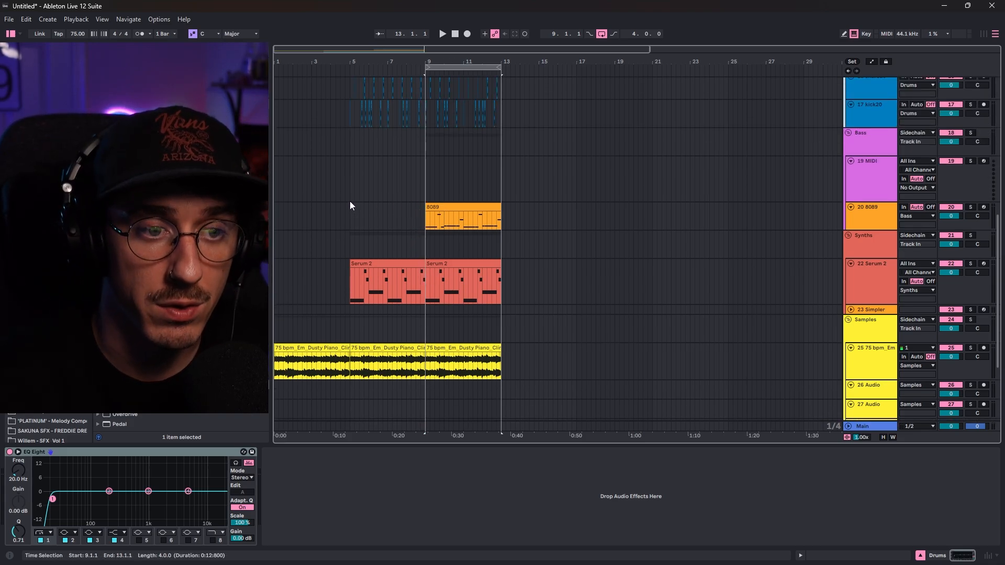
click(350, 201)
key(space)
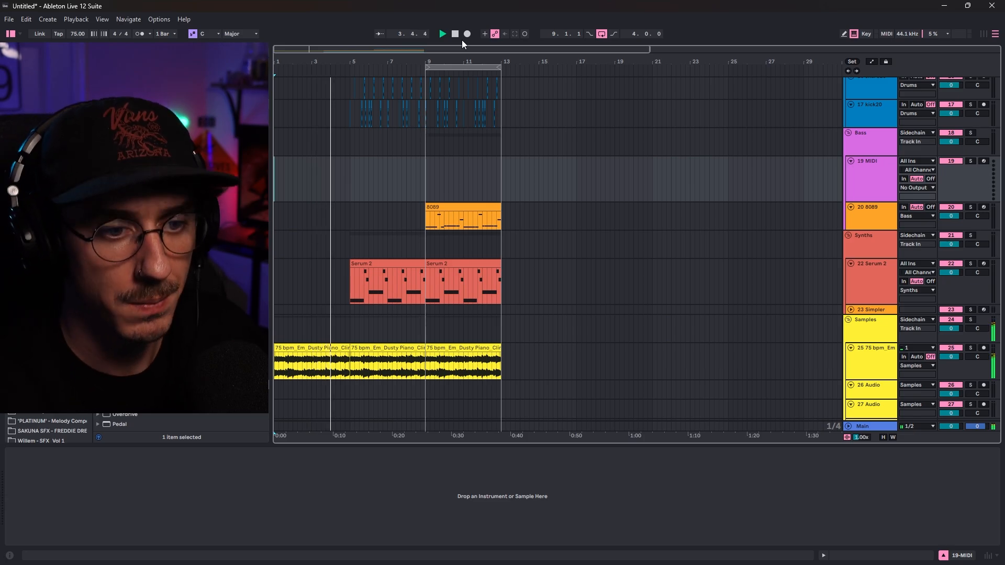
scroll(594, 185, up, 1)
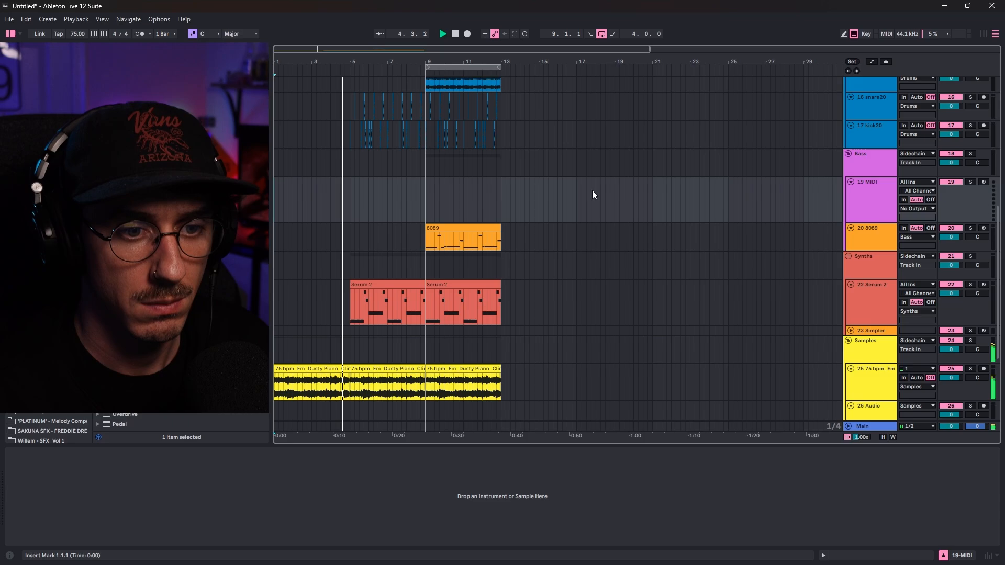
scroll(593, 192, down, 1)
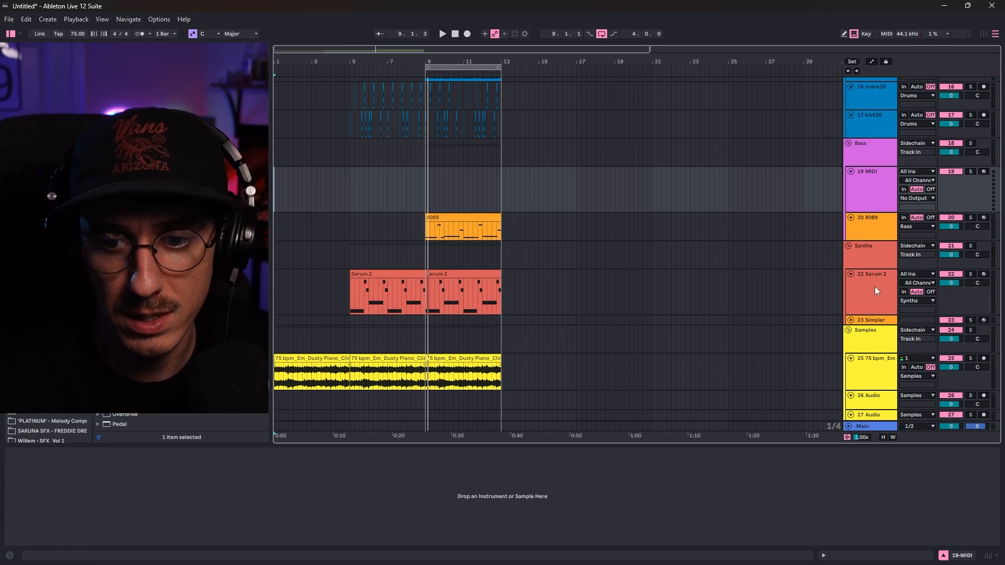
Set the Serum 2 track's volume to -3 dB and play the loop from bar 9 with its clip selected
click(951, 283)
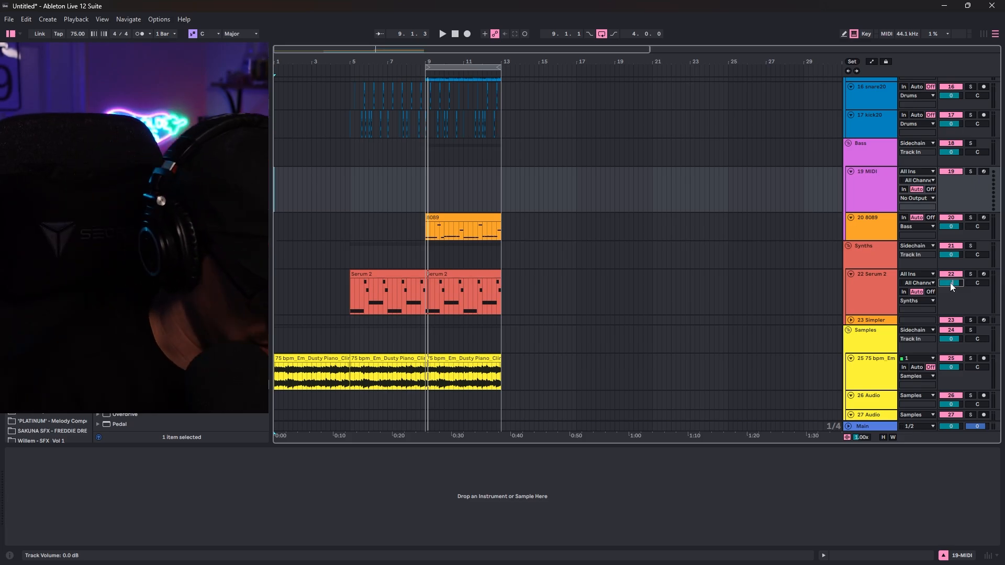
text(-3)
key(Return)
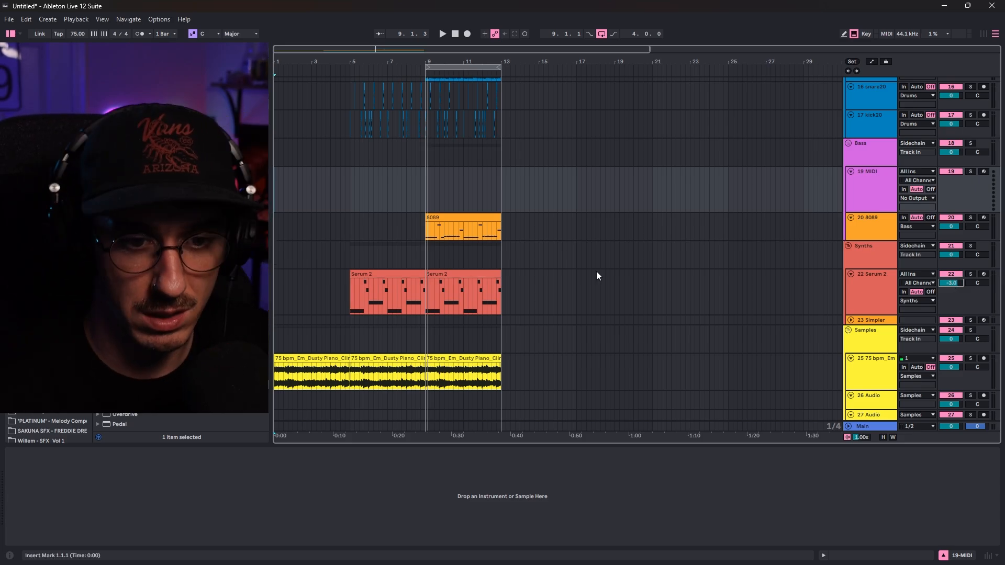
click(445, 268)
click(445, 273)
key(space)
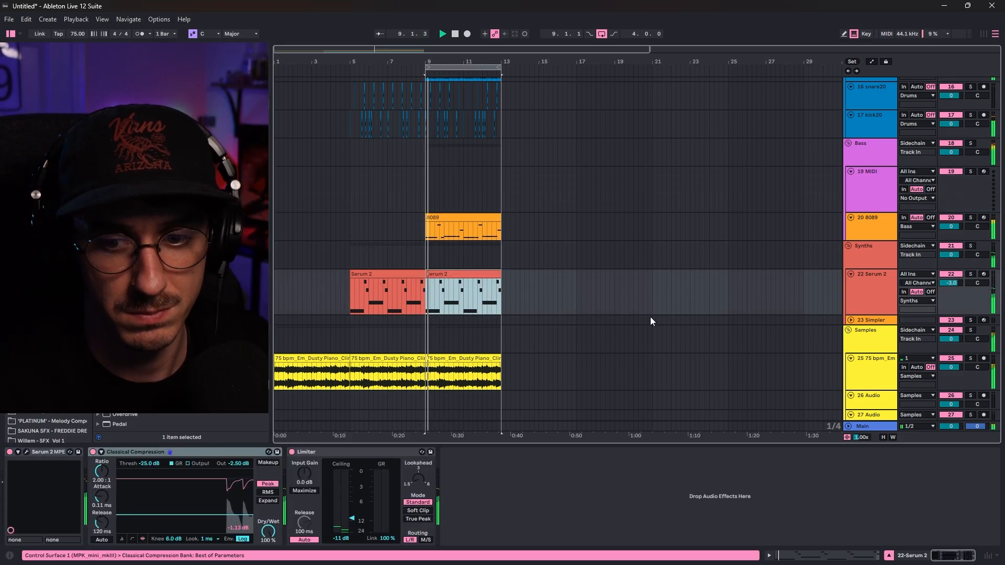
Insert an EQ Eight between the Classical Compression and the Limiter on the Dusty Piano sample track
click(870, 371)
scroll(181, 335, up, 4)
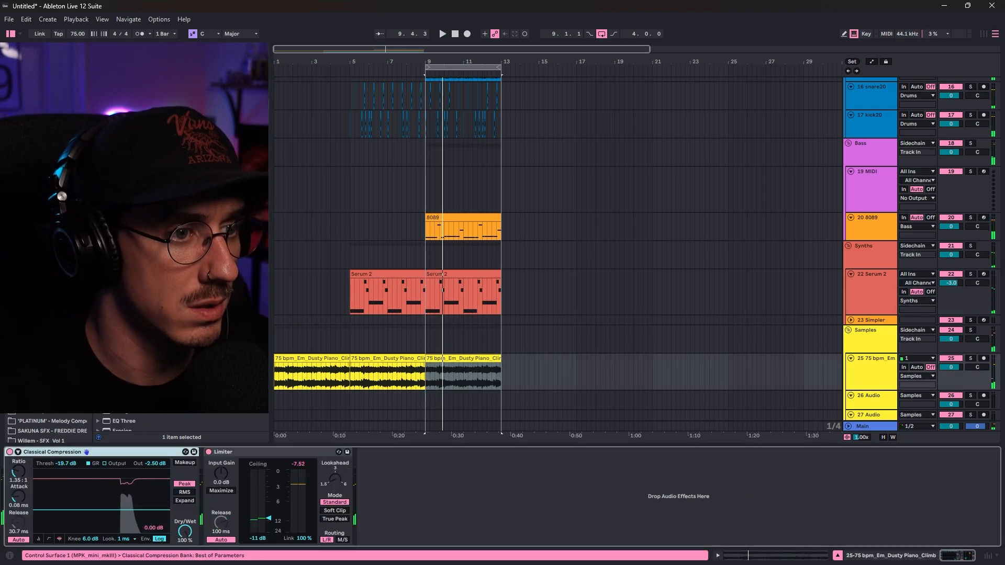
click(180, 335)
scroll(180, 335, down, 5)
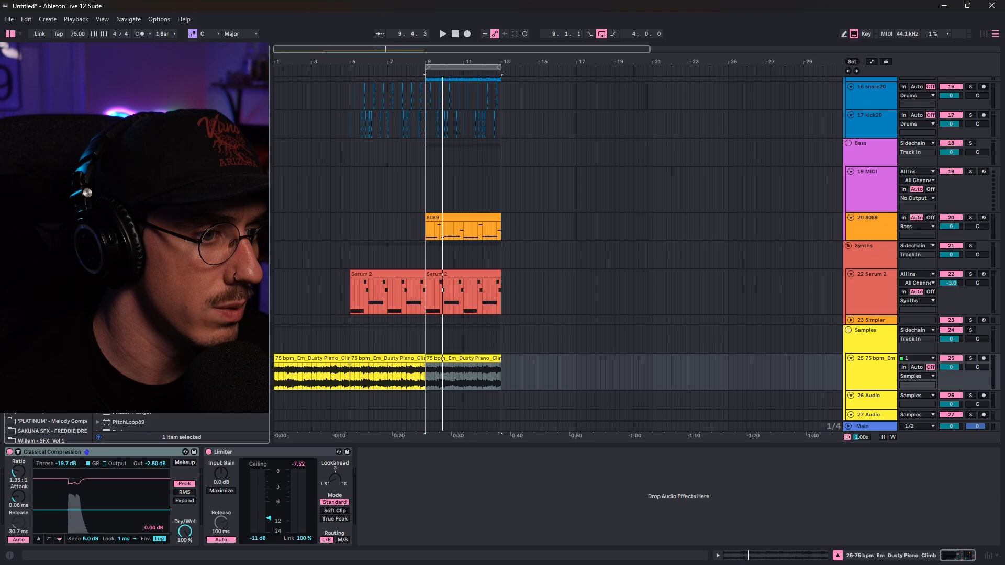
drag(180, 273, 209, 463)
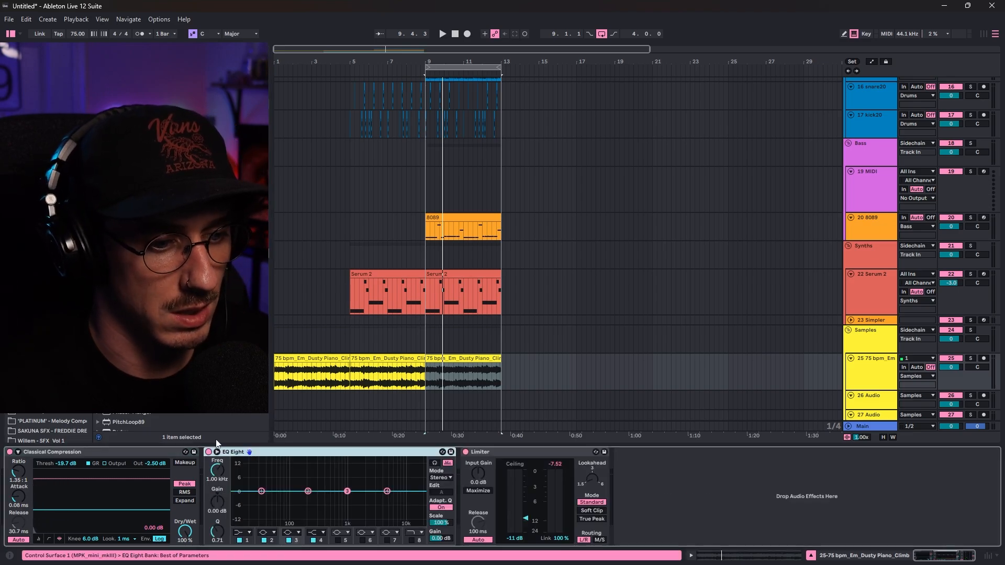
During playback, cut the piano EQ Eight's 1 kHz band, trying -1.5 dB before settling on -2 dB, and widen its Q to 0.32
key(space)
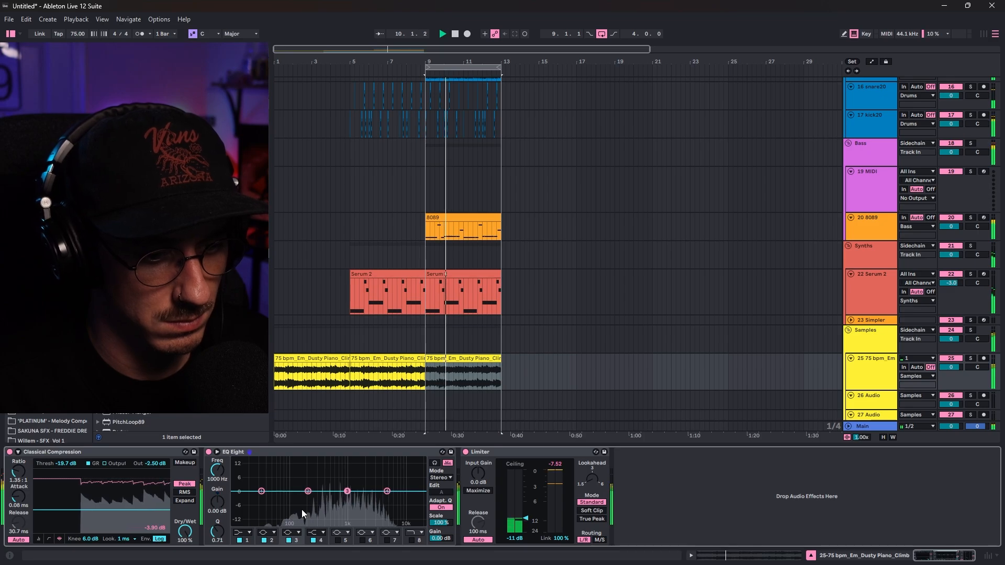
click(217, 511)
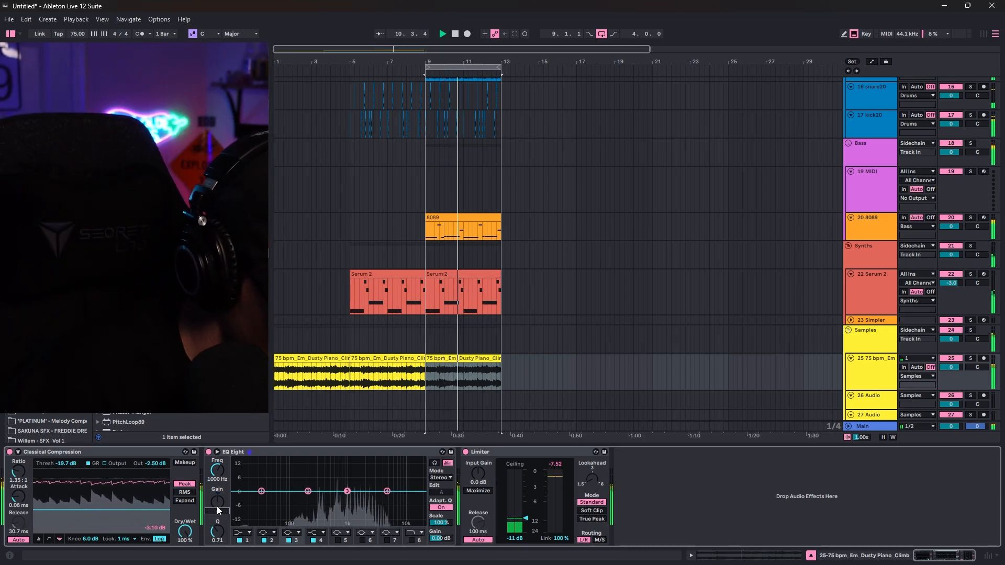
text(-1.5)
key(Return)
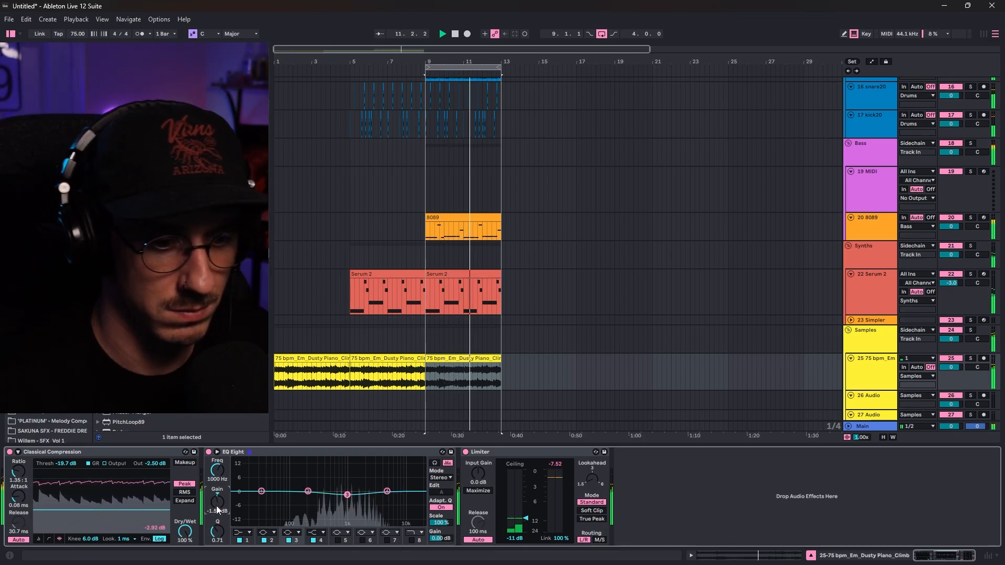
click(218, 513)
text(-2)
key(Return)
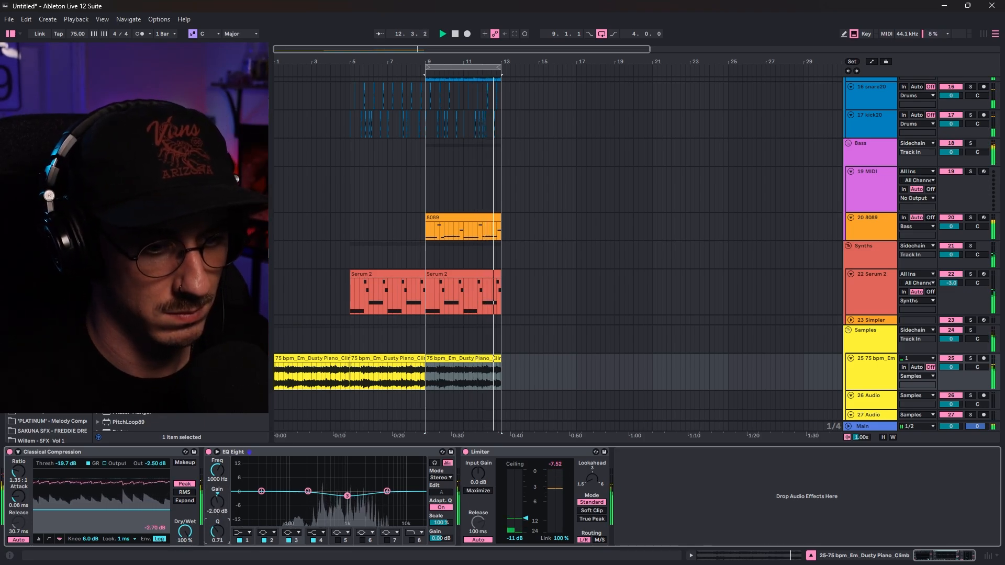
drag(217, 530, 217, 551)
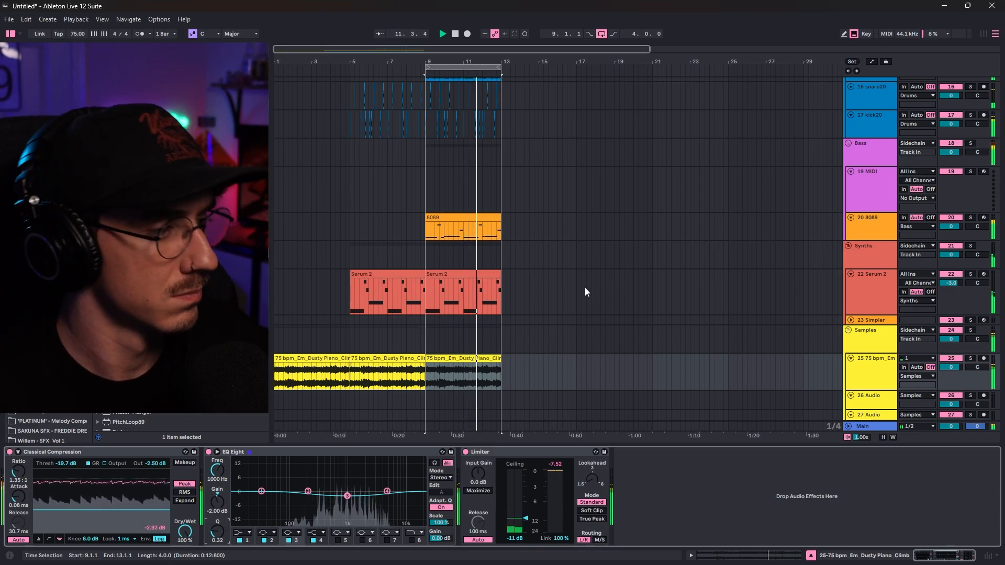
Look over the drum tracks during playback, inspect the kick20 track's device chain, and stop playback
scroll(548, 260, up, 3)
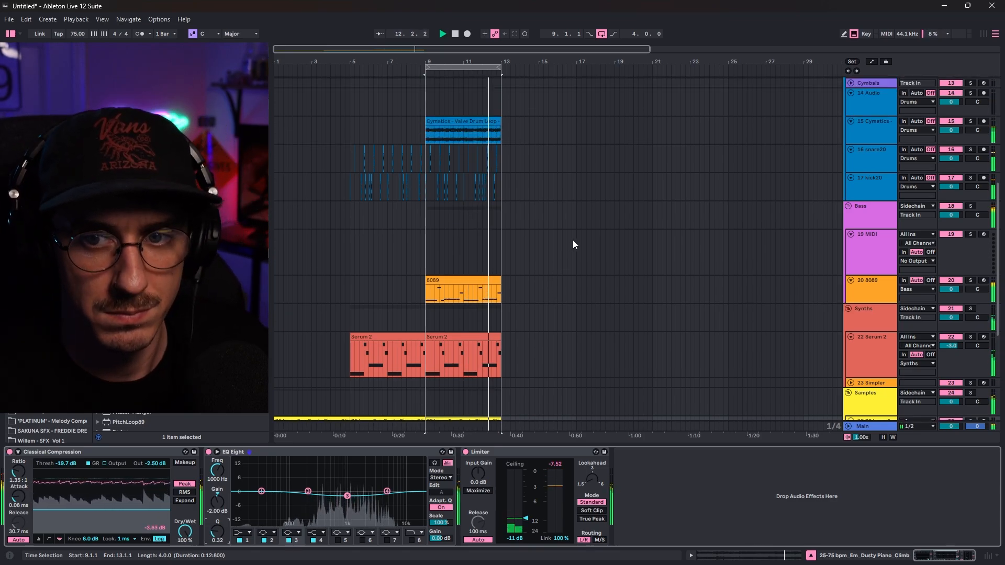
scroll(572, 230, up, 1)
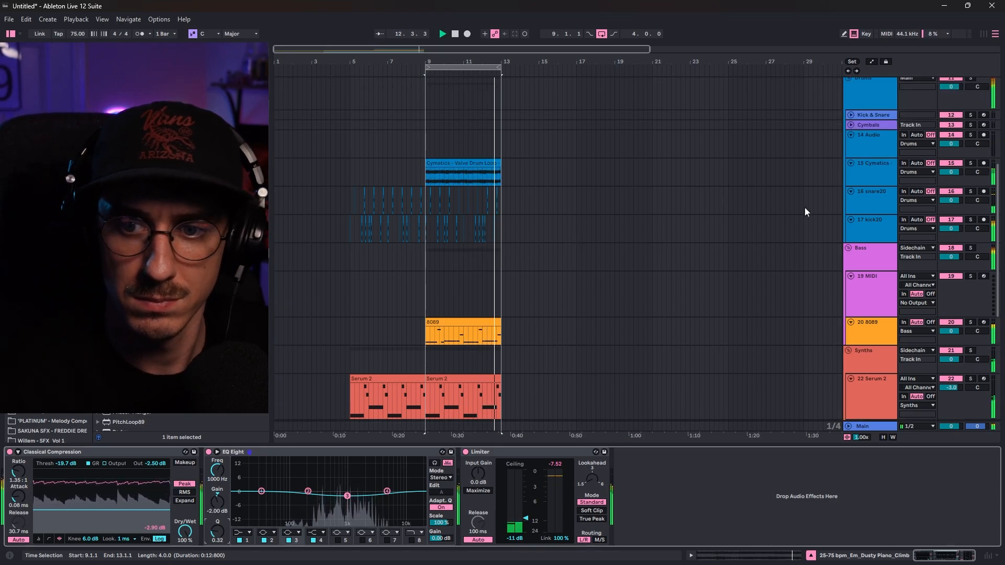
click(870, 234)
scroll(618, 205, down, 2)
key(space)
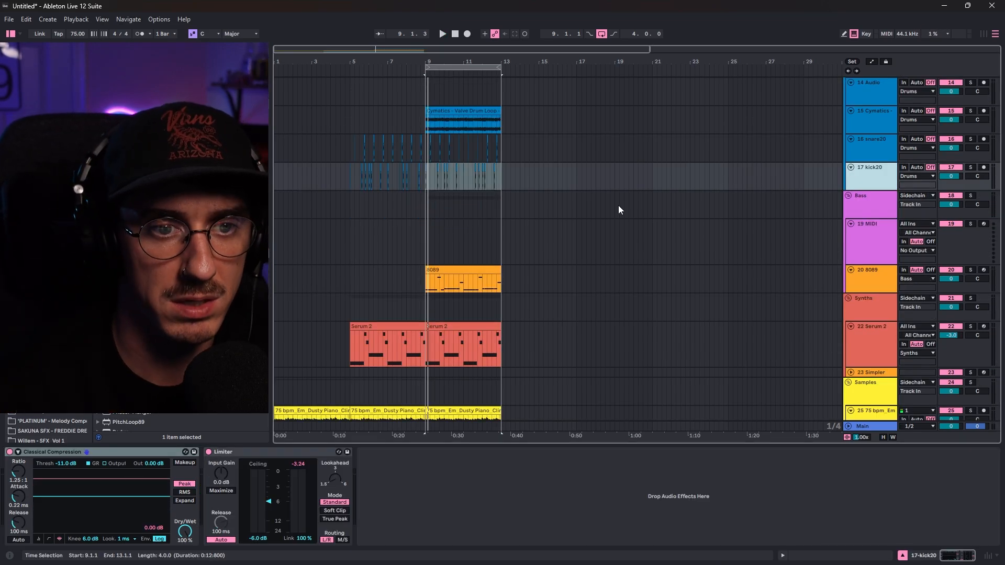